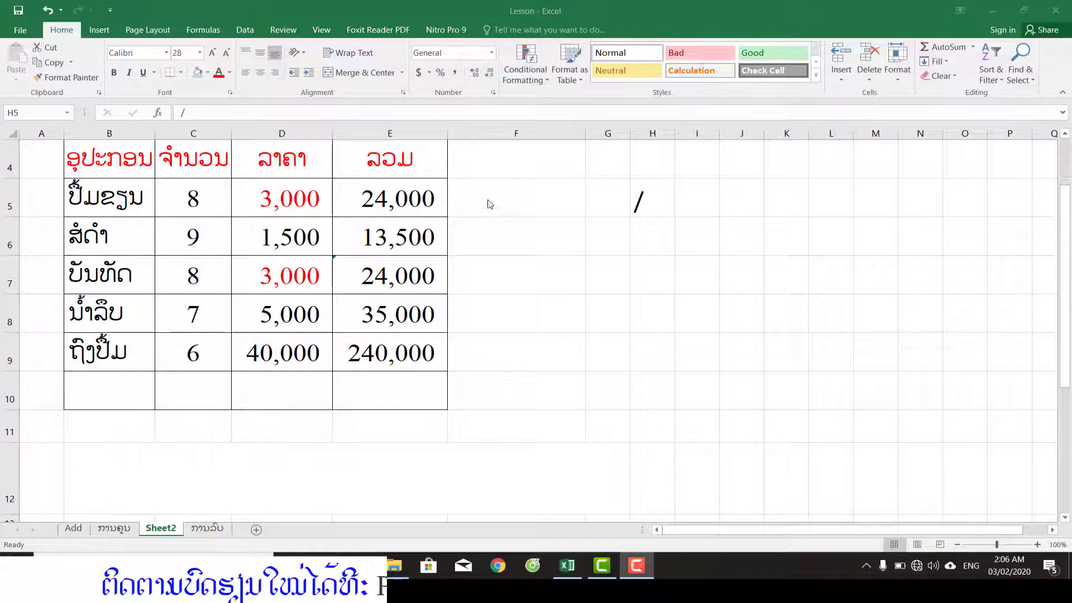
Examine the quantity, price and total cells of the first item in row 5, including the total's formula.
left_click(185, 202)
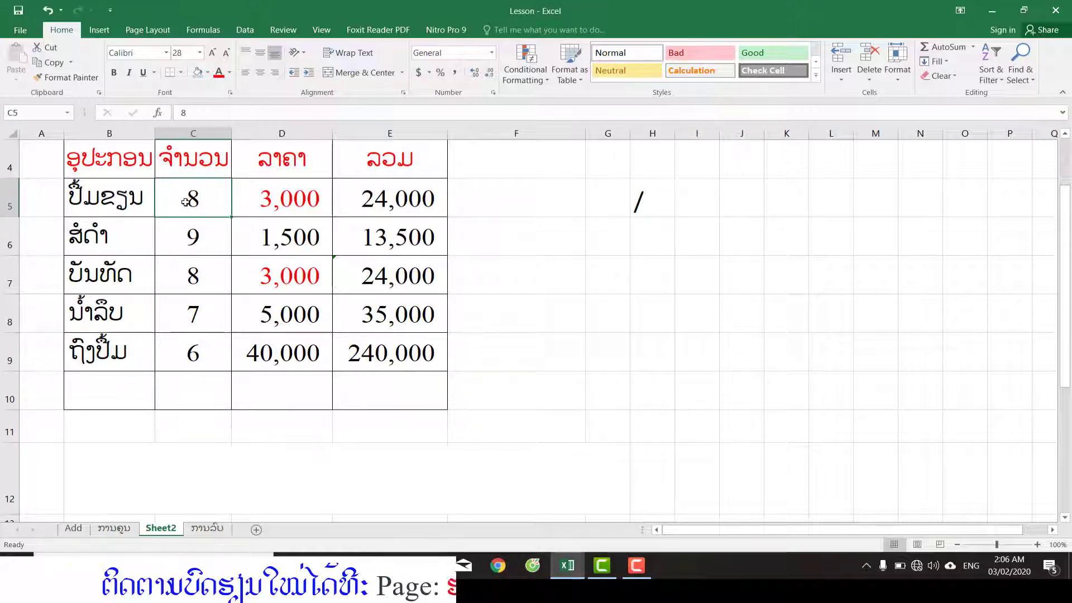
scroll(185, 202, "up", 1)
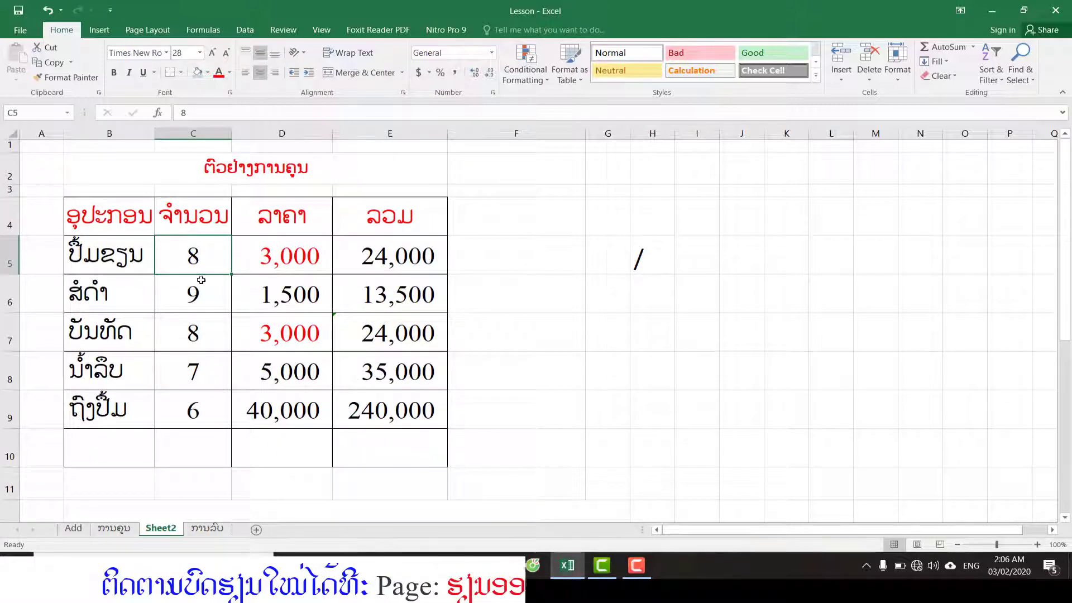
left_click(262, 258)
left_click(182, 261)
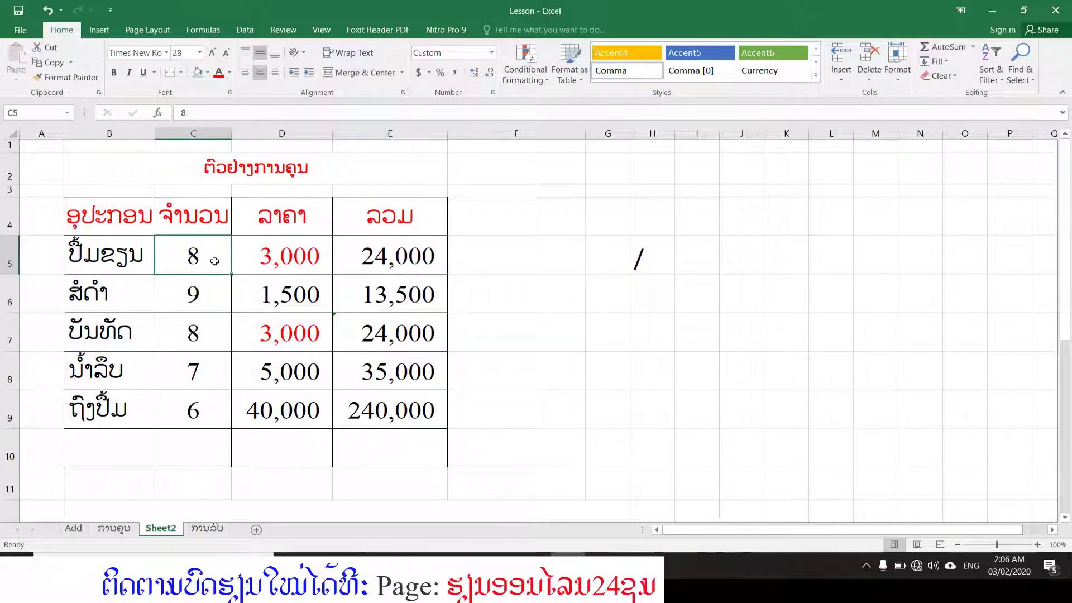
left_click(268, 254)
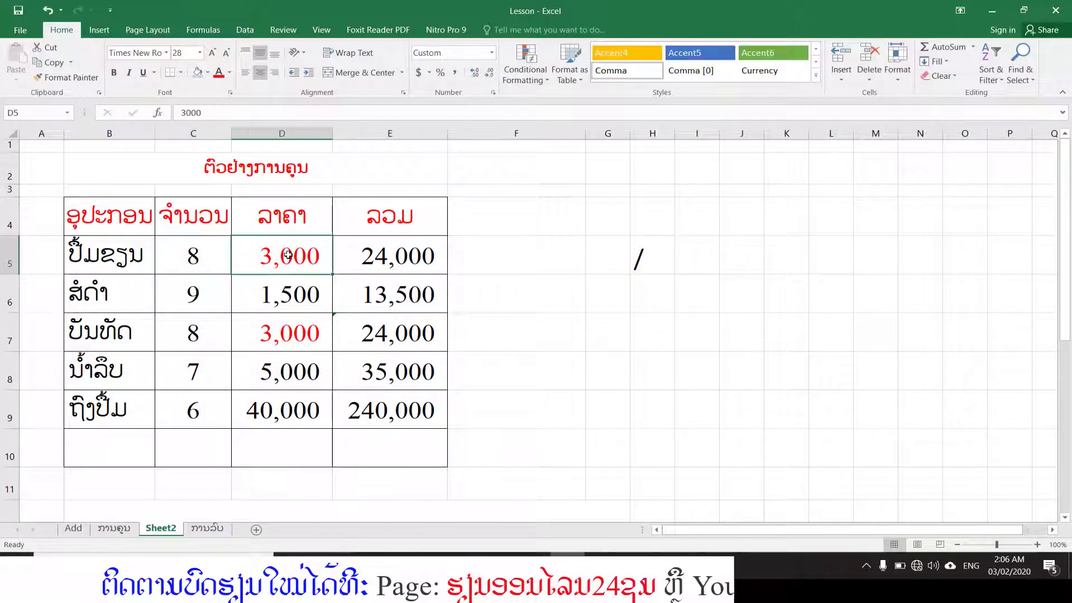
left_click(384, 255)
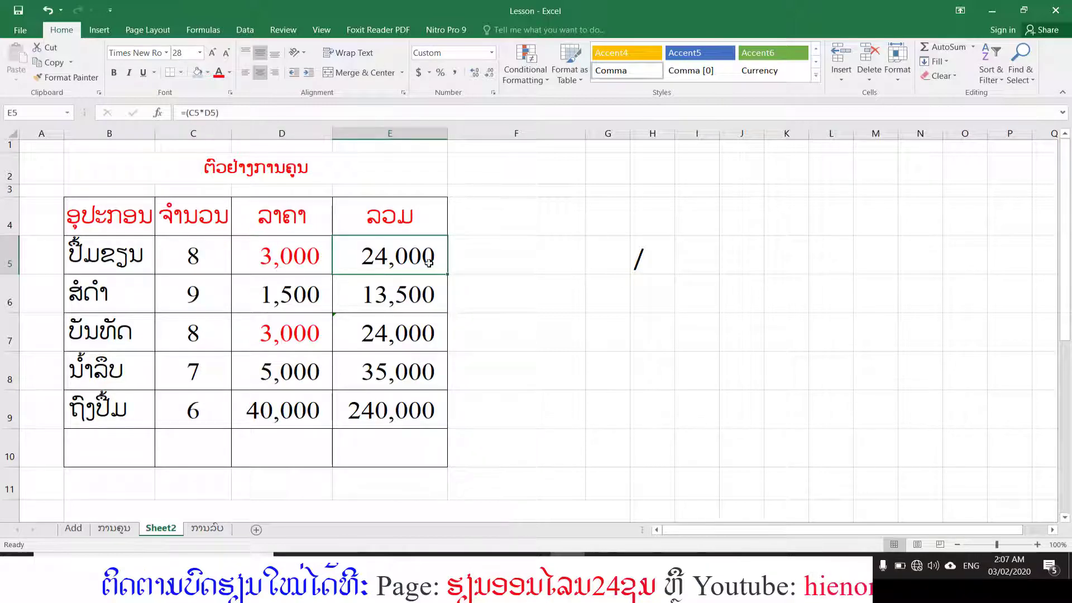
left_click(476, 244)
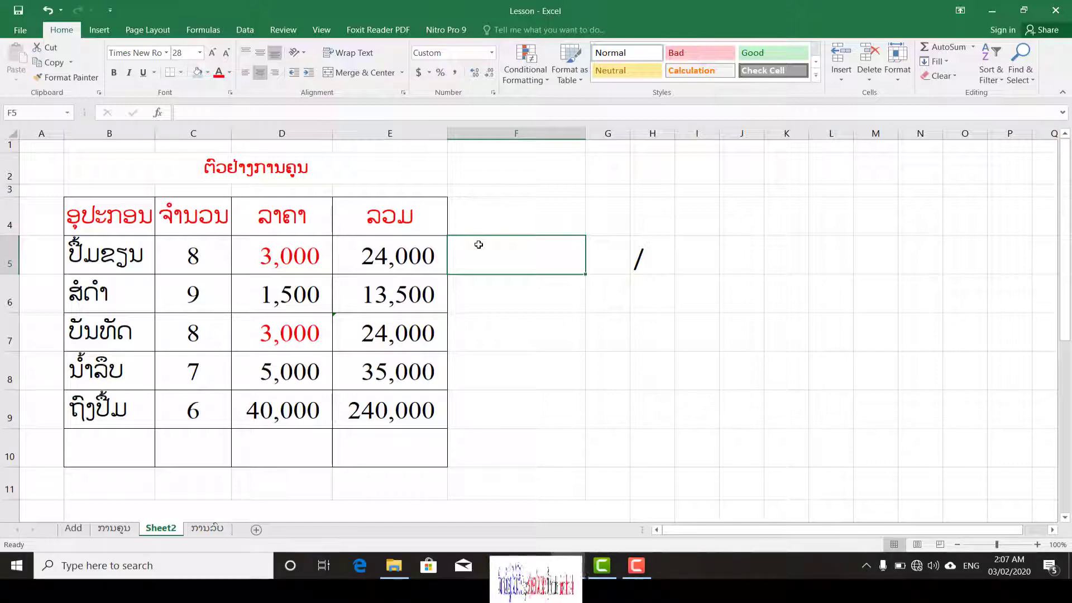
left_click(120, 257)
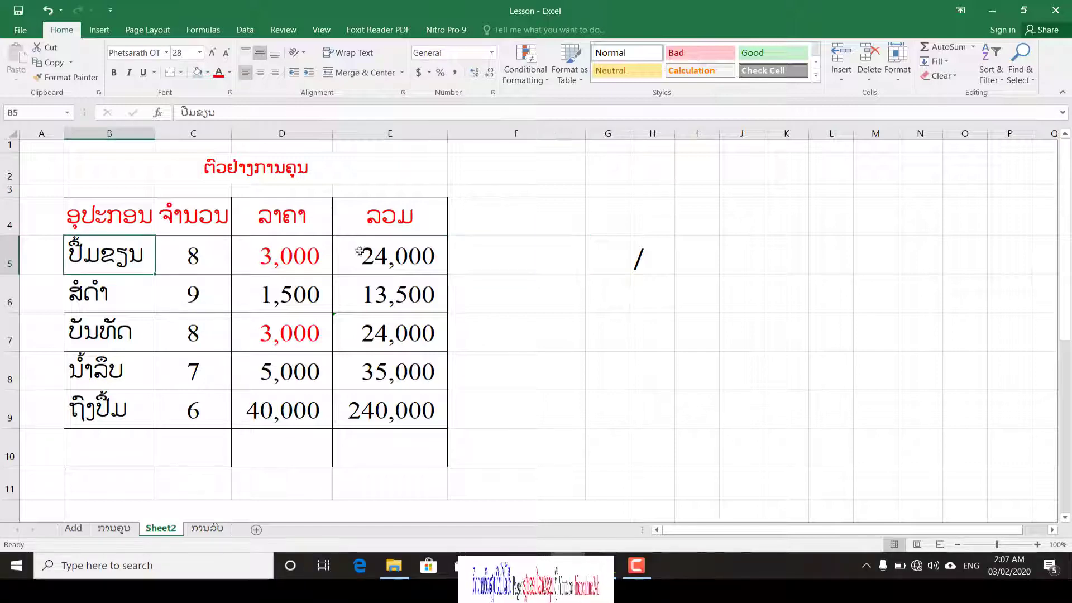
Enter the formula =E5/D5 in cell F5 to divide the first item's total by its price.
left_click(483, 258)
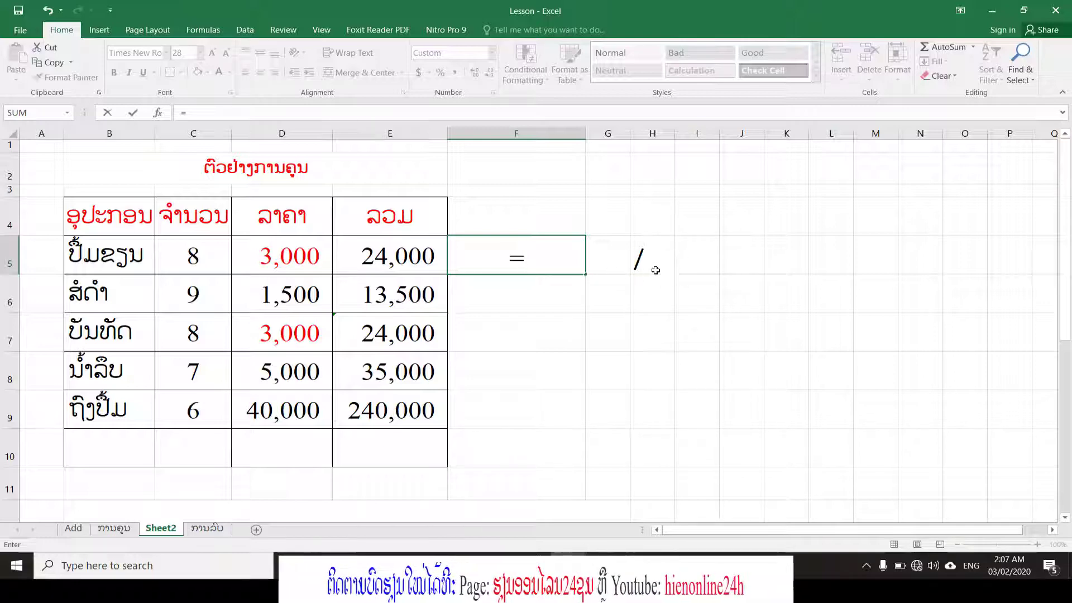
left_click(391, 258)
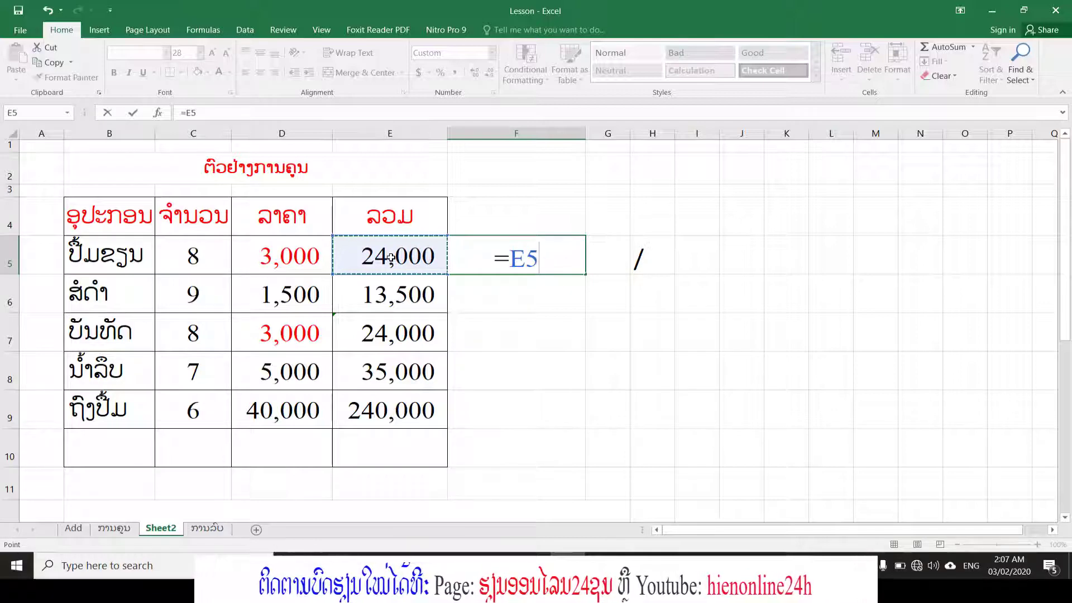
type("/")
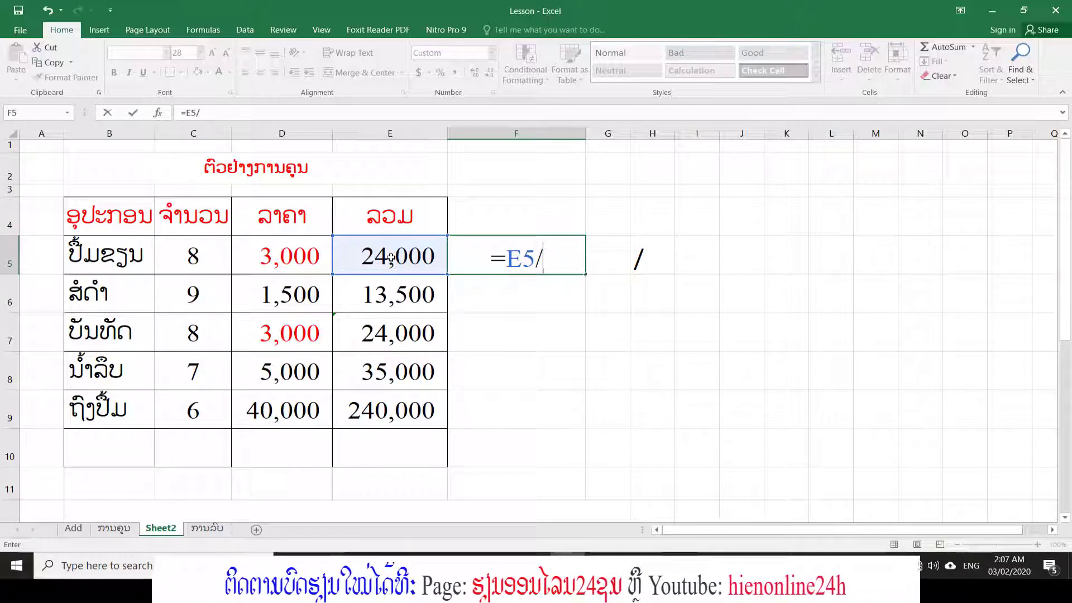
left_click(284, 255)
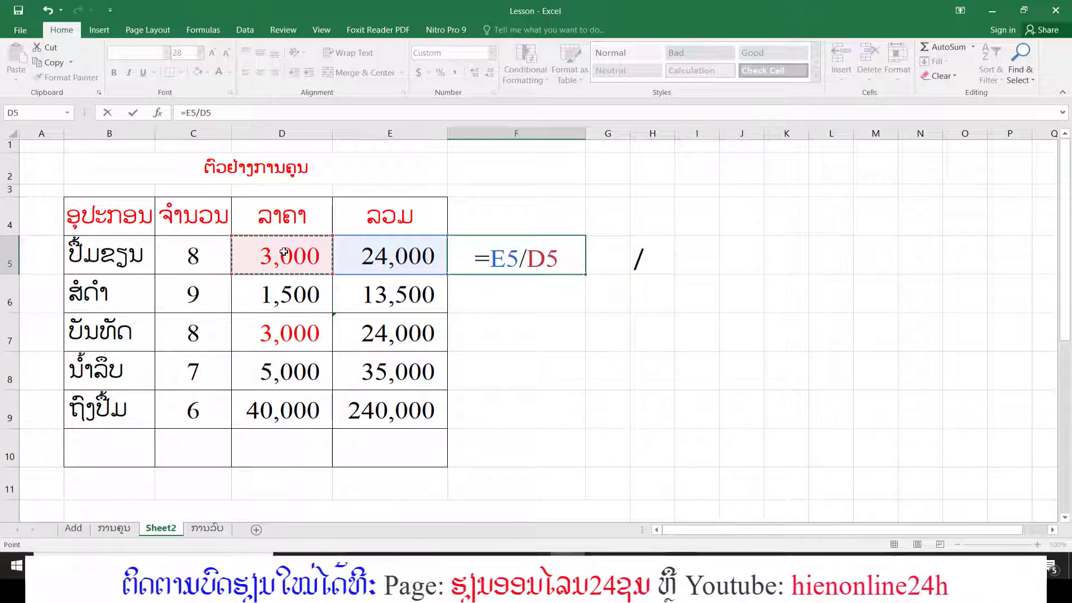
key("Return")
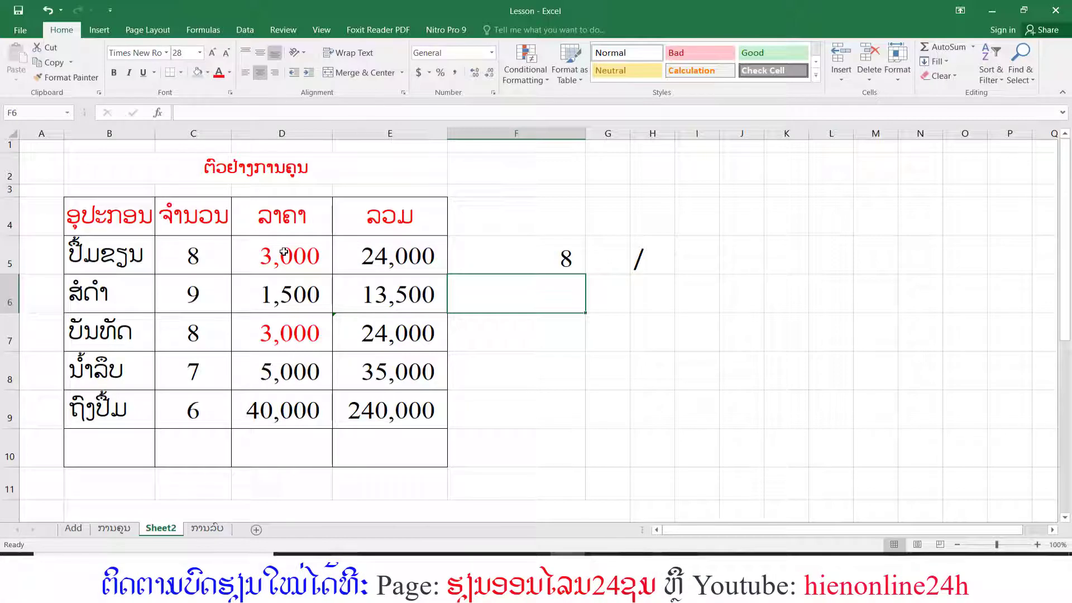
left_click(537, 252)
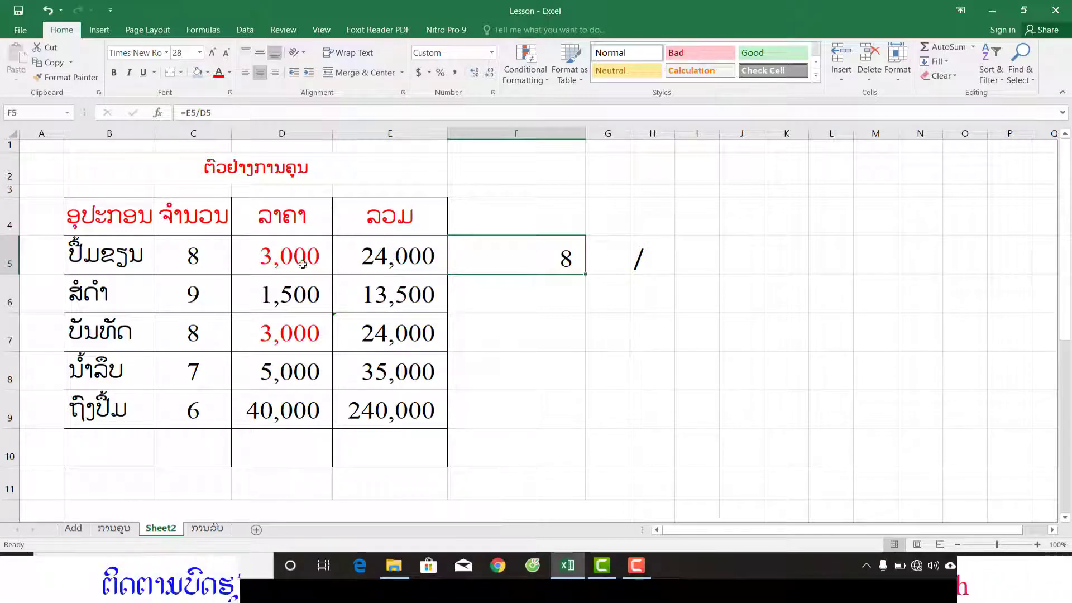
Enter the formula =E6/C6 in cell F6 to divide the second item's total by its quantity.
left_click(474, 293)
type("=")
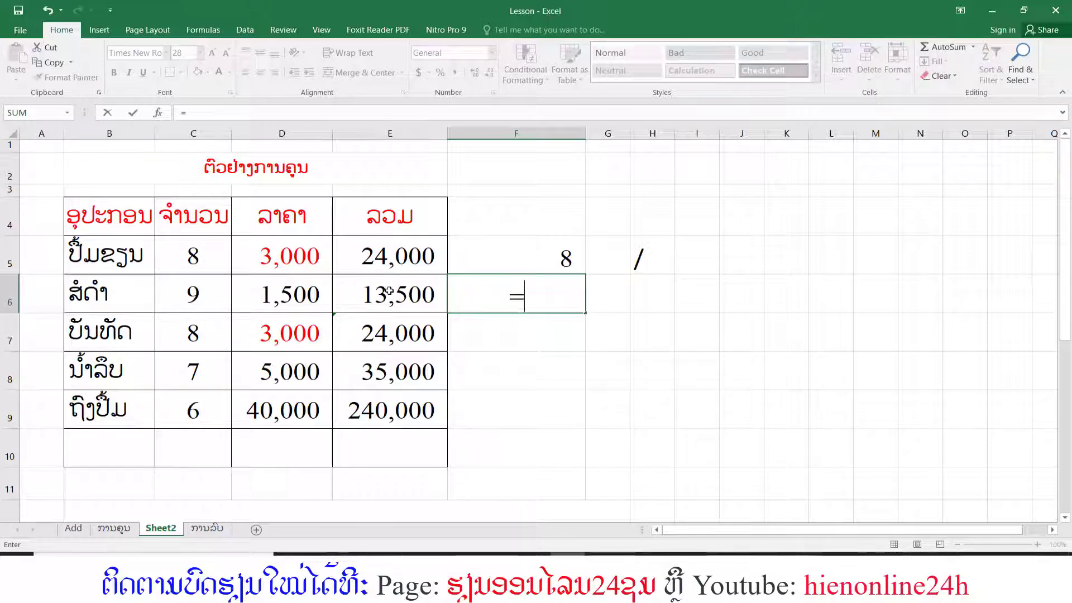
left_click(389, 291)
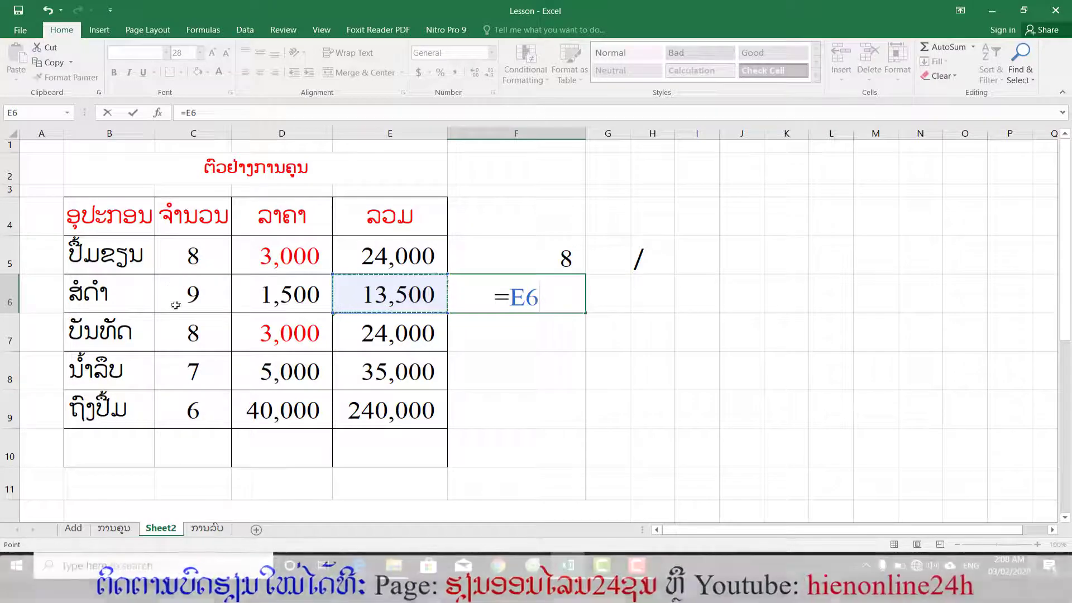
type("/")
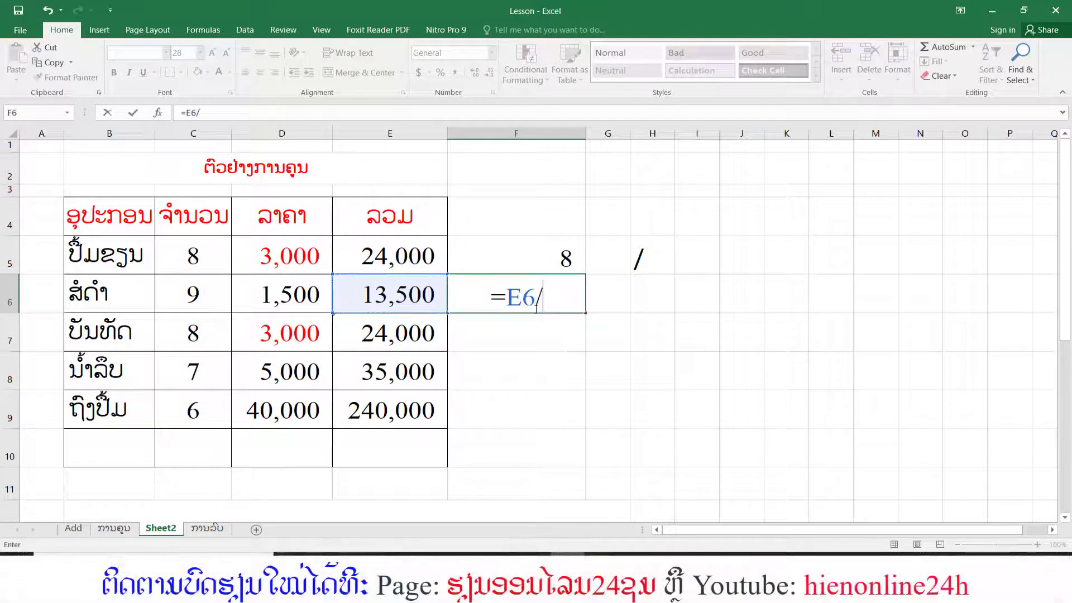
left_click(199, 297)
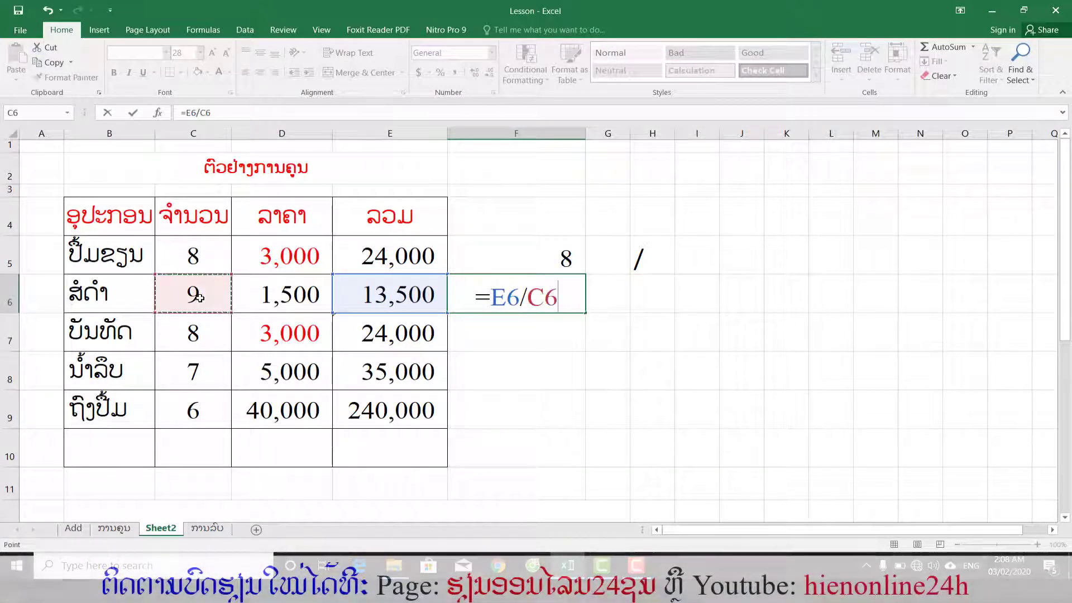
key("Return")
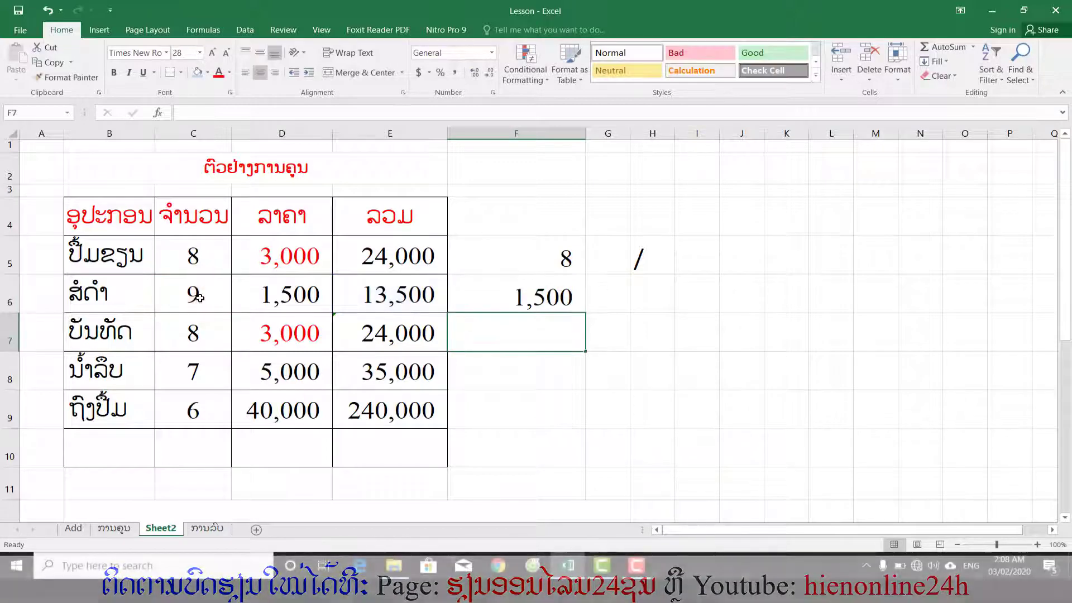
Fill the division formula in F6 down through F8 and check the copied formulas.
left_click(536, 296)
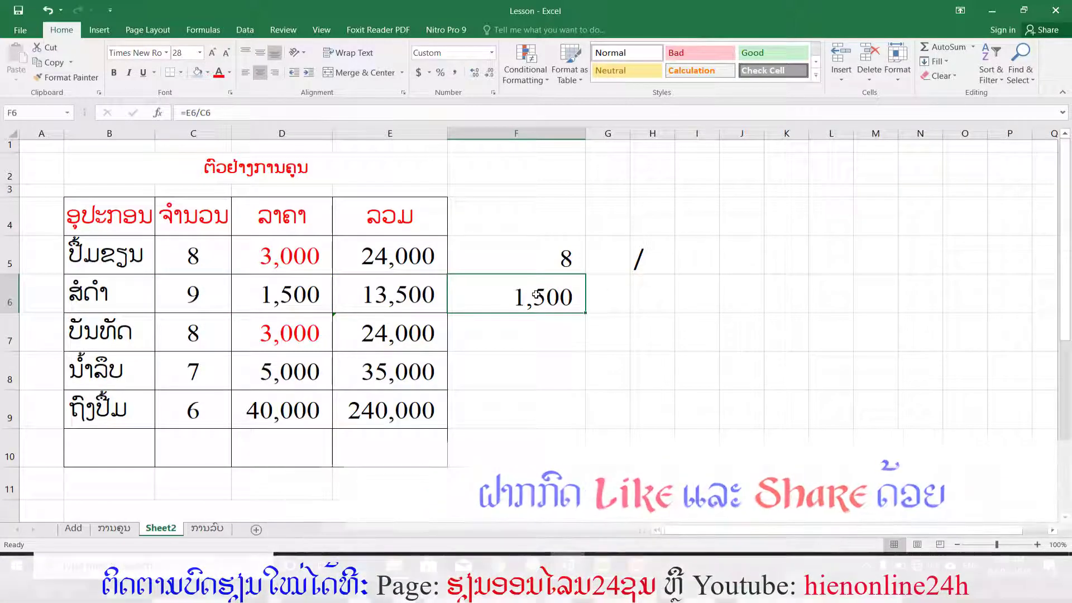
left_click(551, 334)
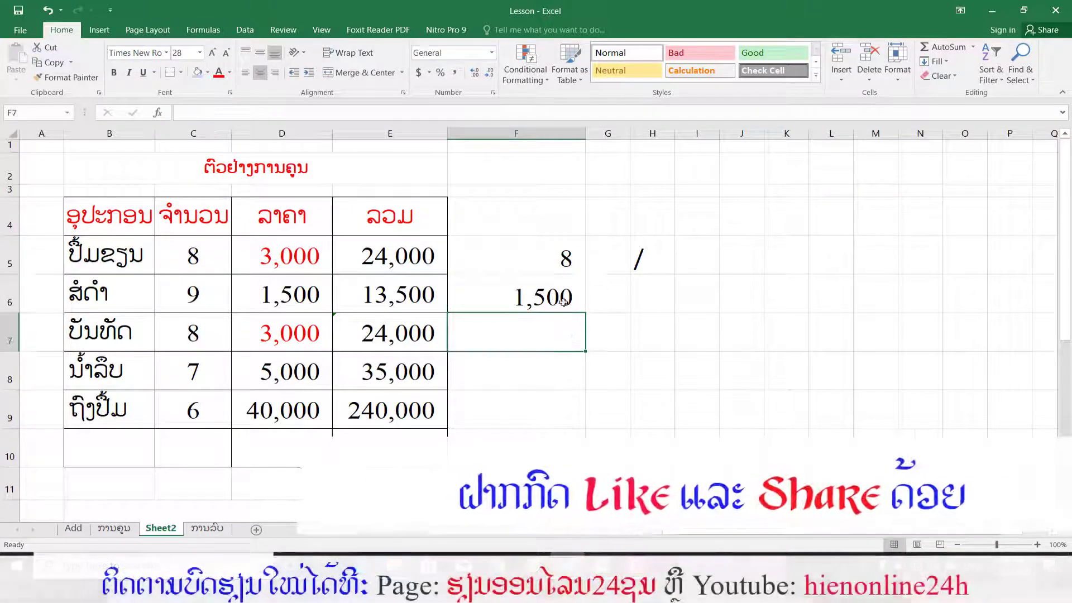
left_click(565, 302)
left_click_drag(583, 313, 585, 386)
left_click(548, 356)
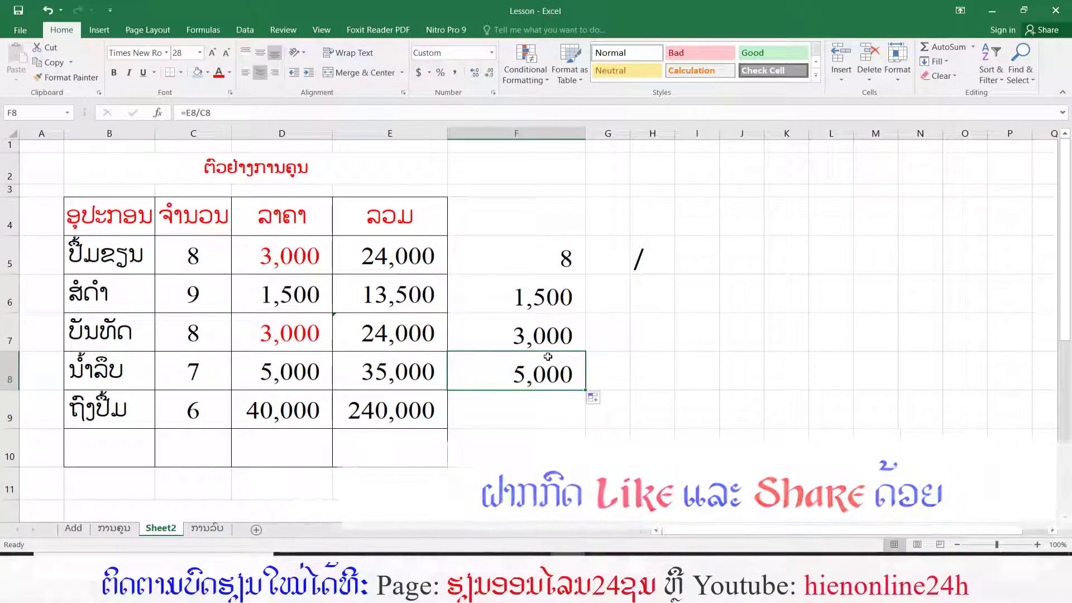
left_click(544, 325)
scroll(545, 325, "down", 1)
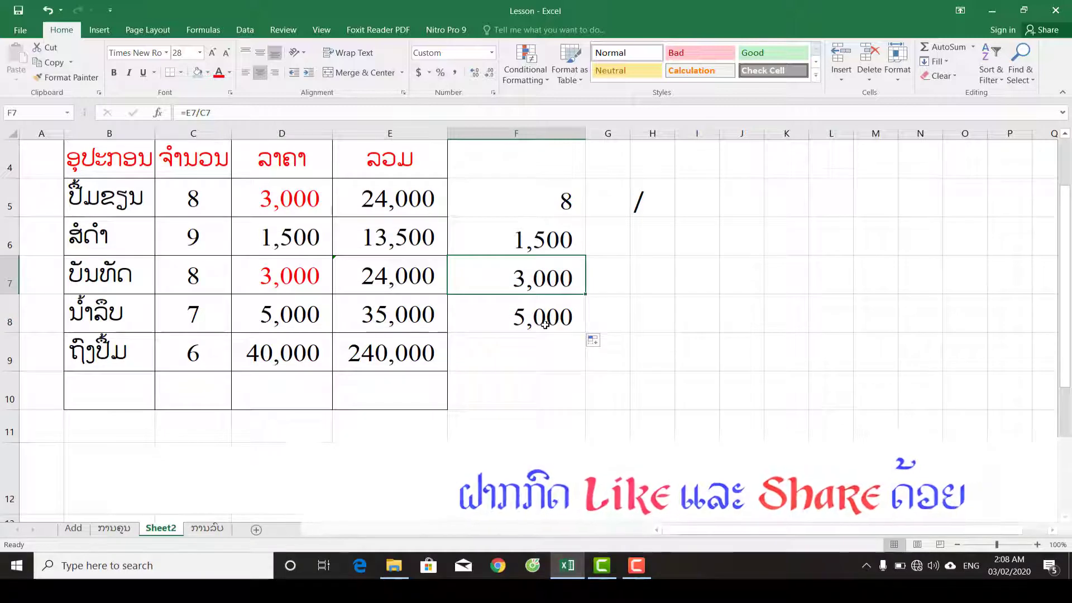
scroll(544, 325, "up", 1)
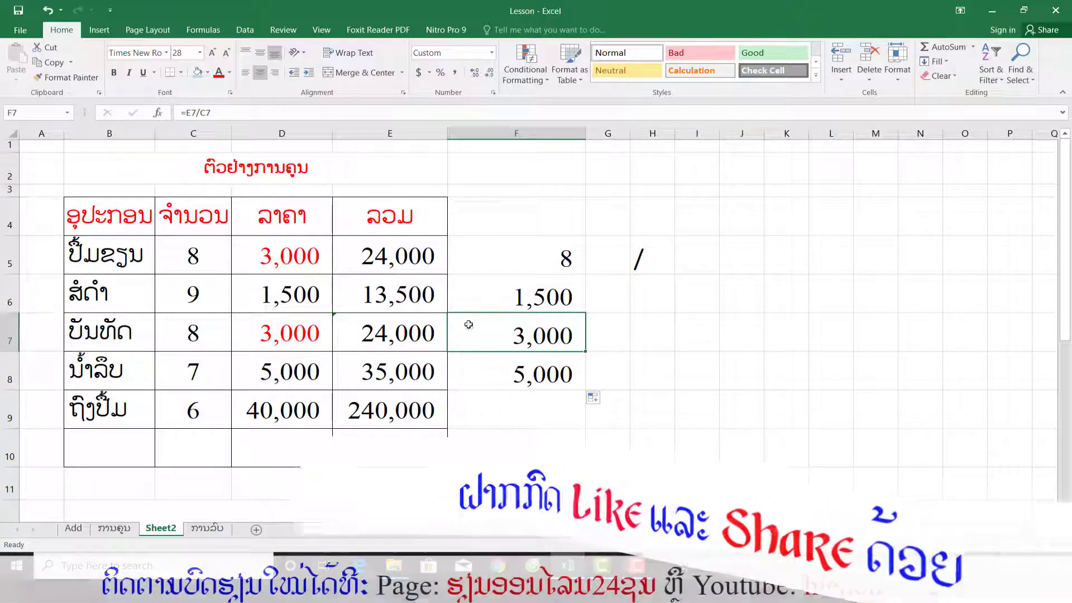
Delete the rows below the table that hold the old example calculations, starting at row 14.
scroll(333, 344, "down", 2)
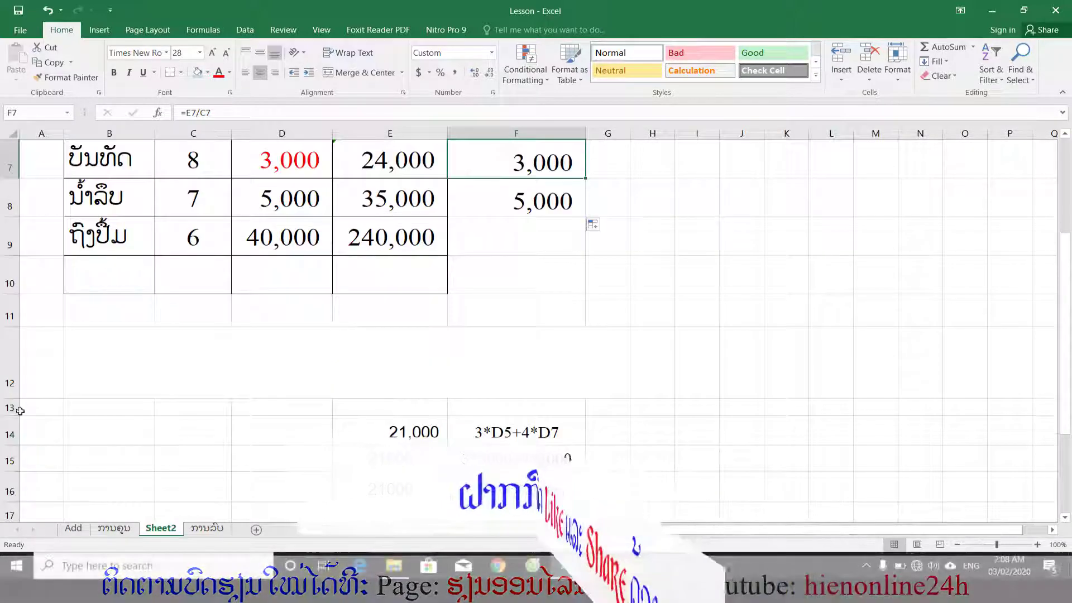
left_click_drag(10, 433, 10, 491)
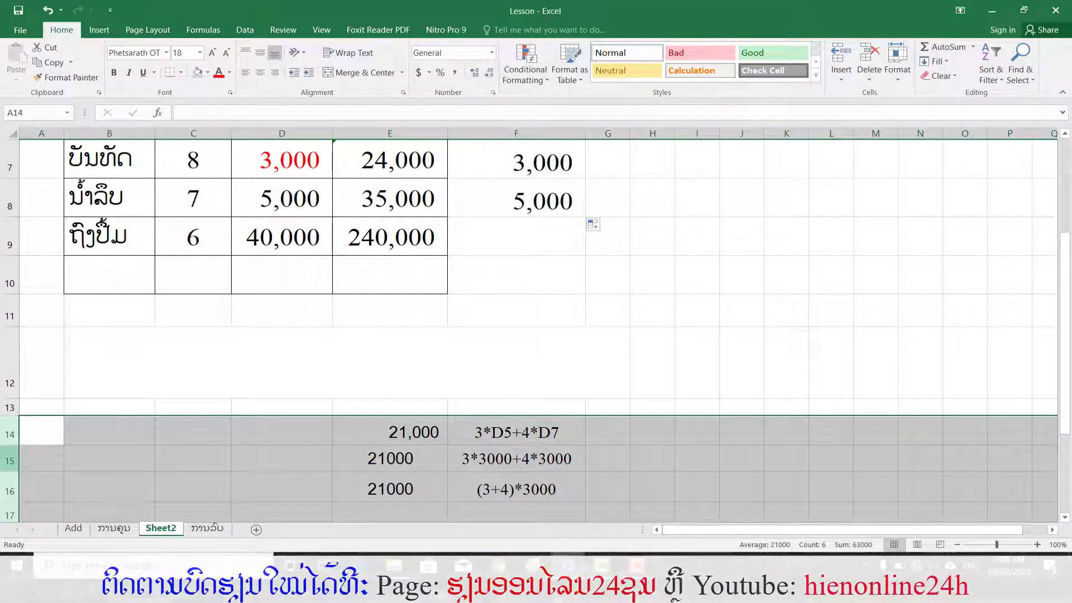
right_click(10, 463)
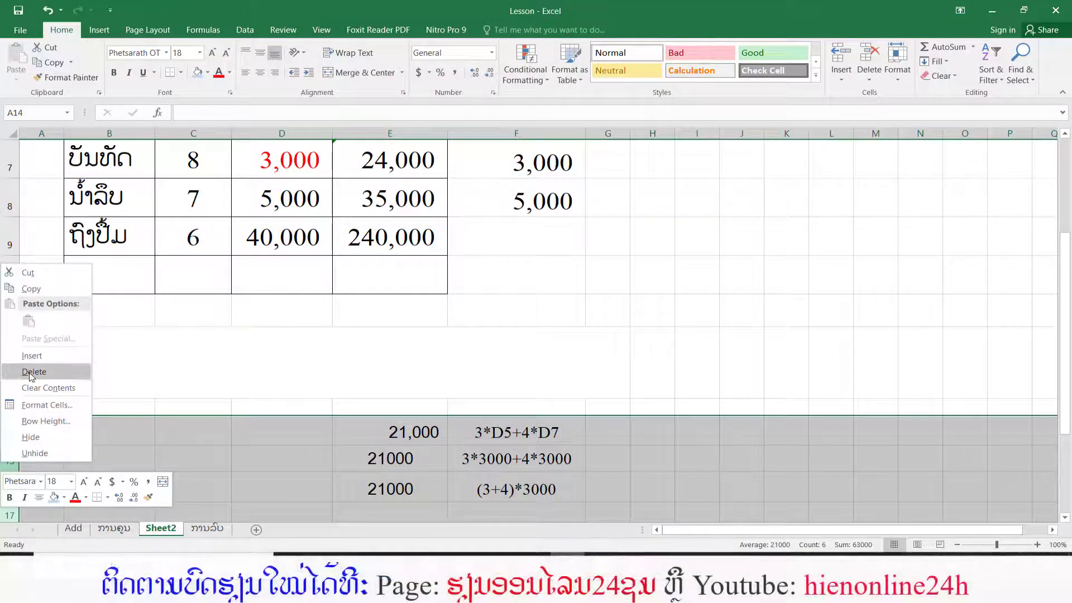
left_click(31, 377)
Enter the formula =(3+2) in the merged cell B12 below the table.
left_click(117, 363)
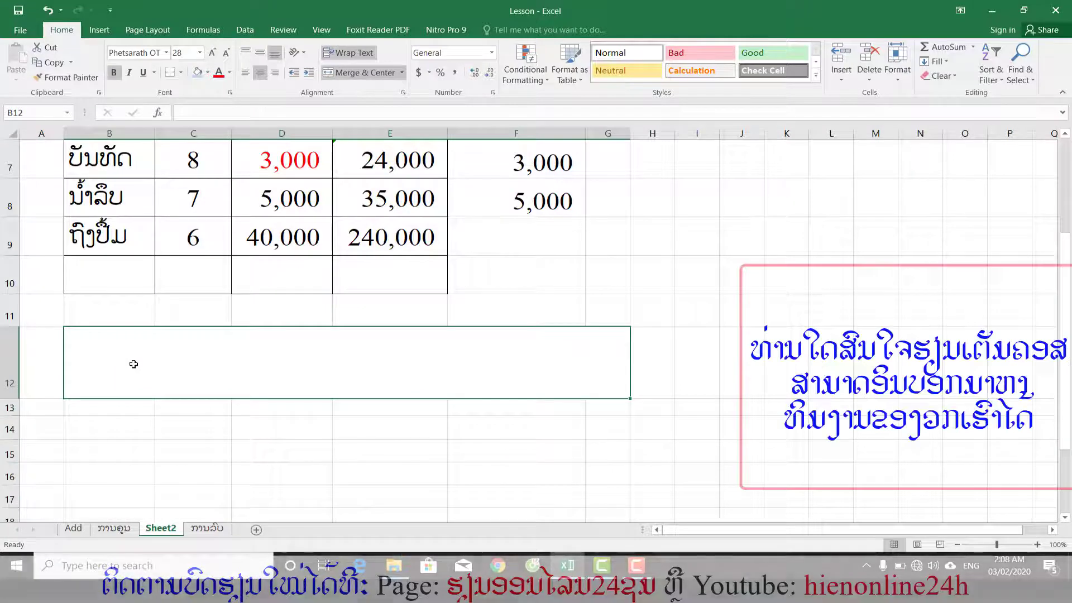
scroll(133, 364, "up", 1)
scroll(134, 366, "down", 1)
scroll(136, 365, "up", 1)
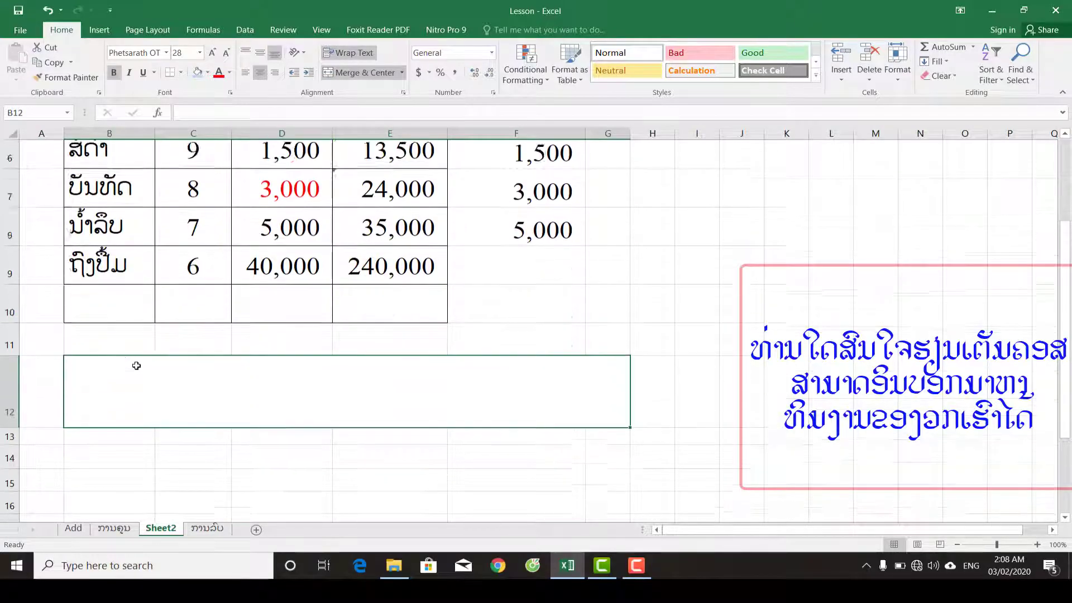
scroll(140, 382, "down", 1)
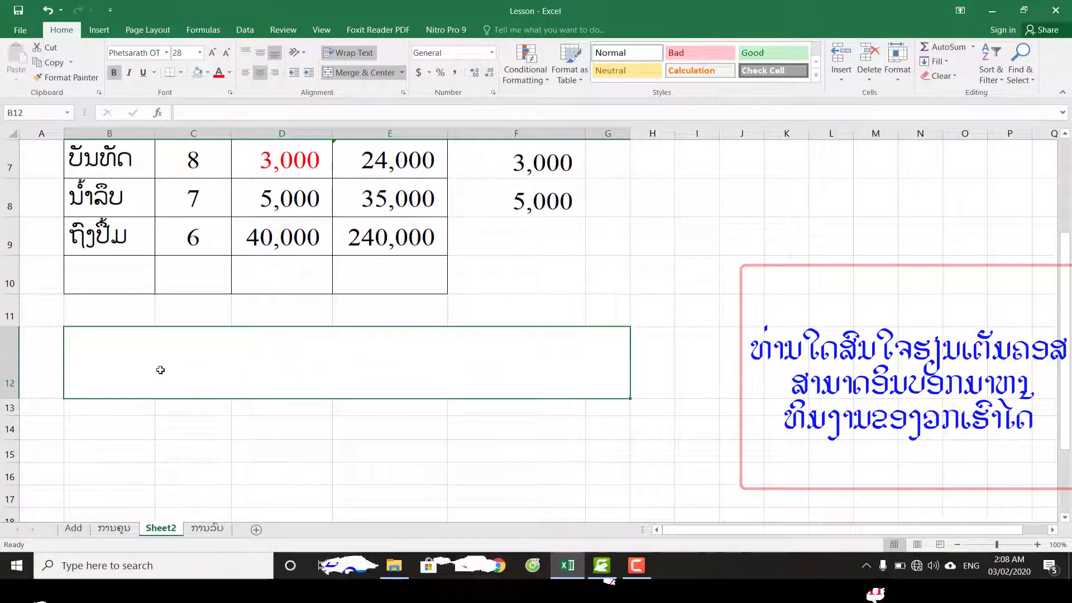
type("=")
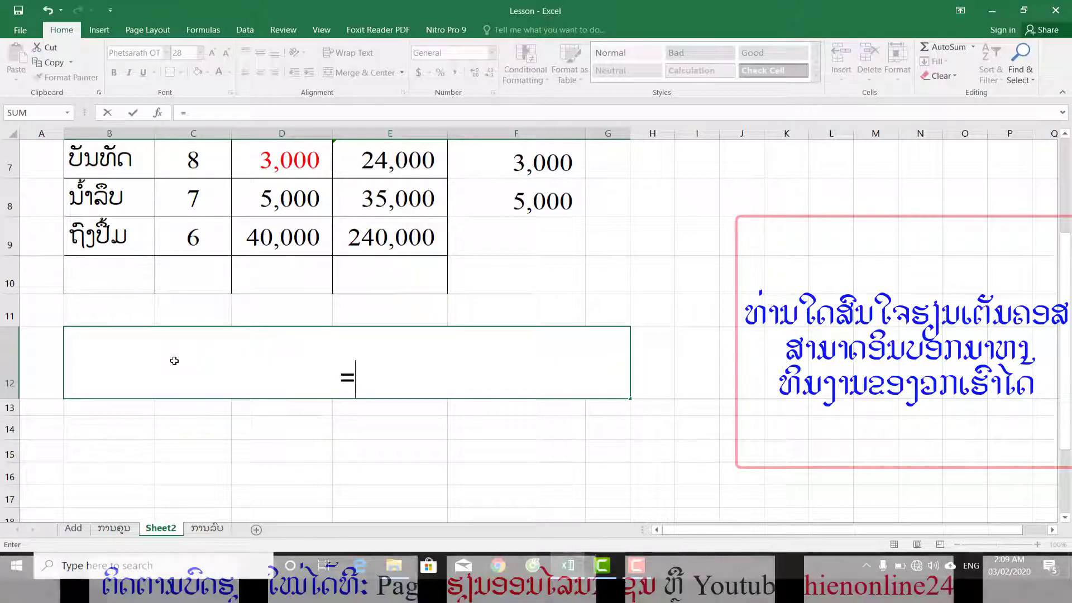
type("(")
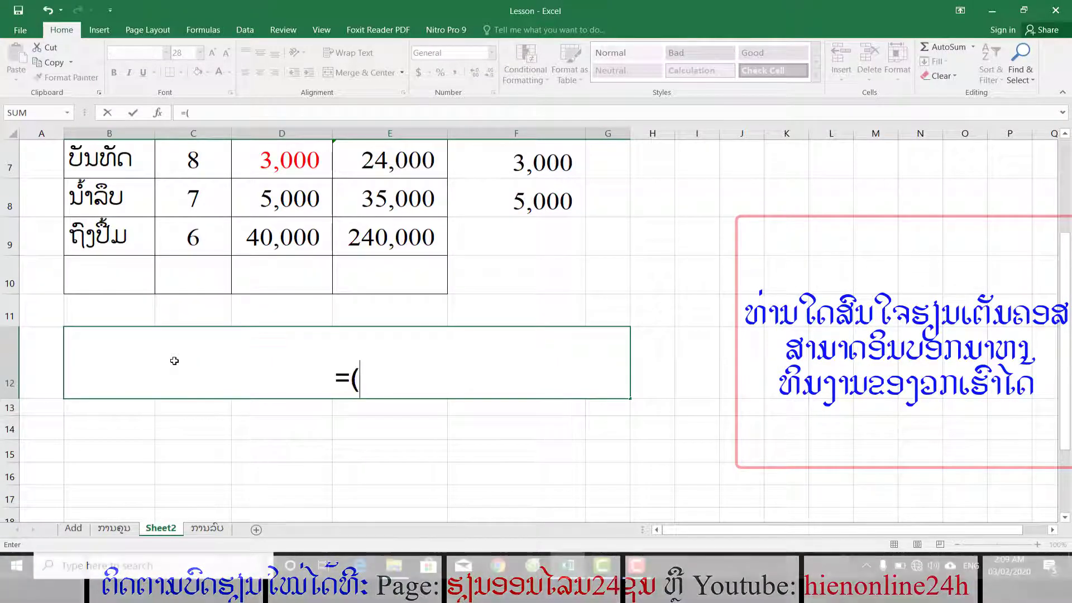
type("3+2)")
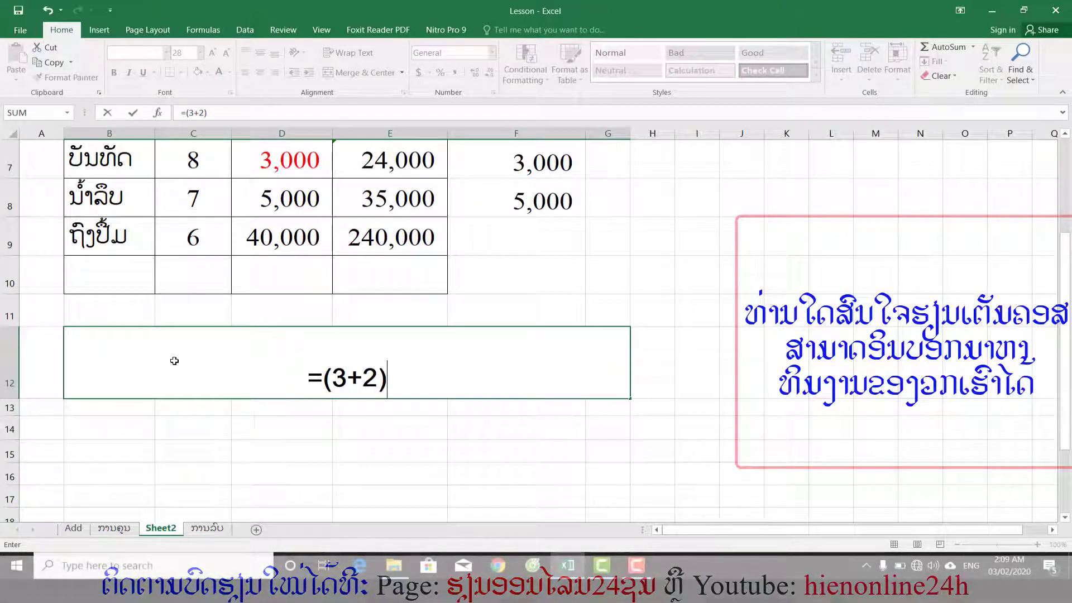
key("Return")
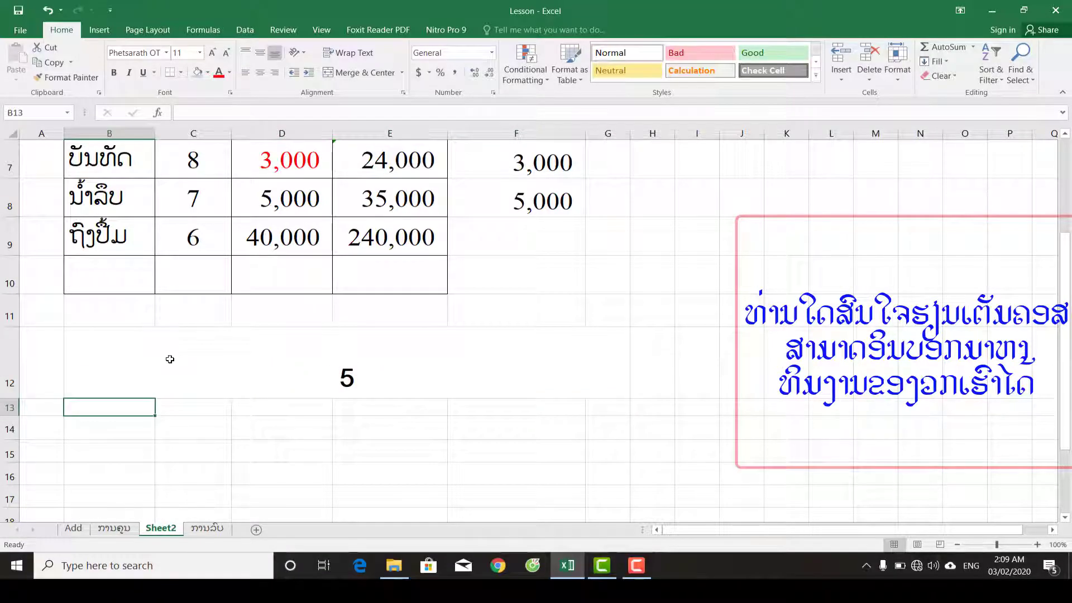
Extend the formula in merged cell B12 to =((3+2)*3+5), enclosing the whole expression in an outer pair of parentheses.
double_click(347, 378)
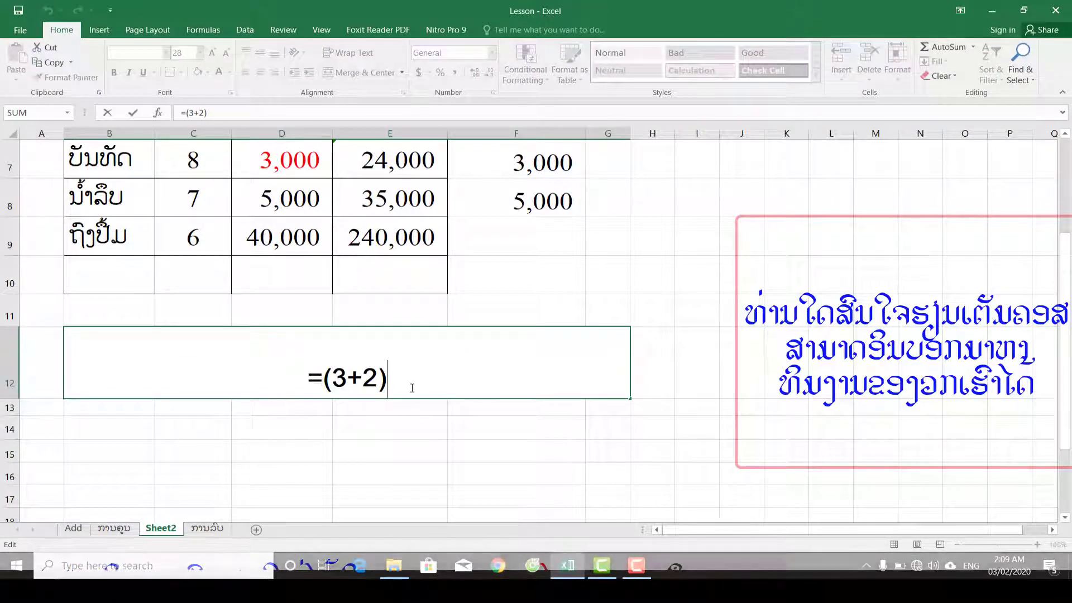
type("*3")
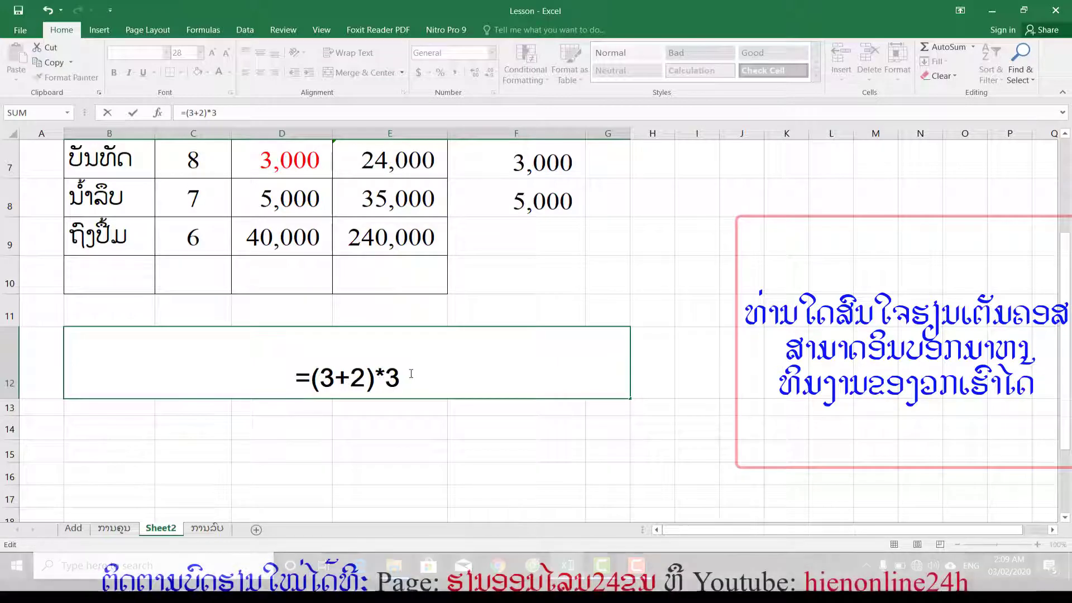
type("+5")
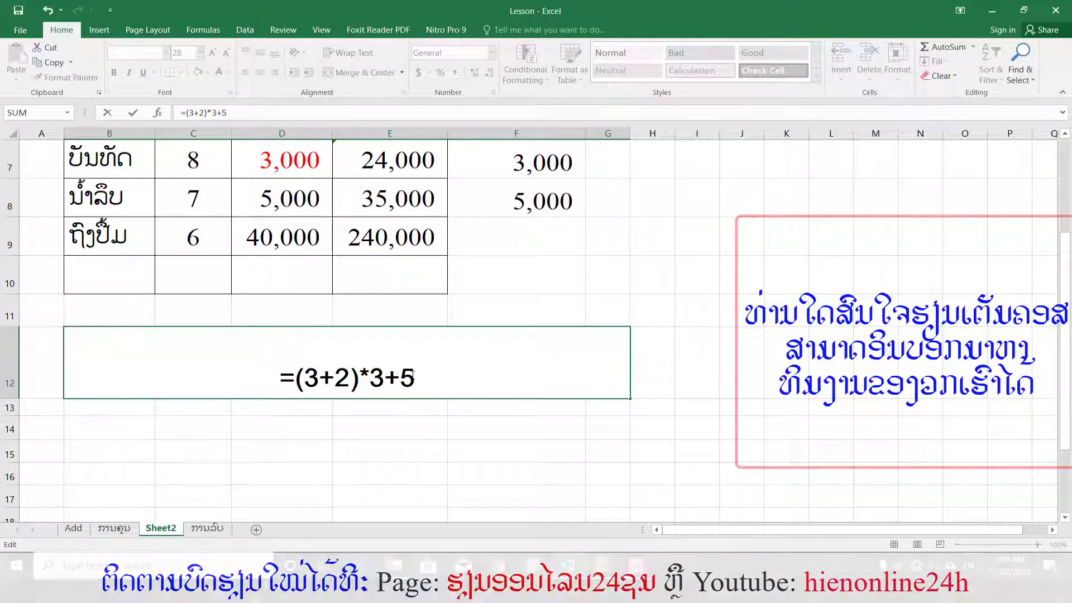
left_click(296, 378)
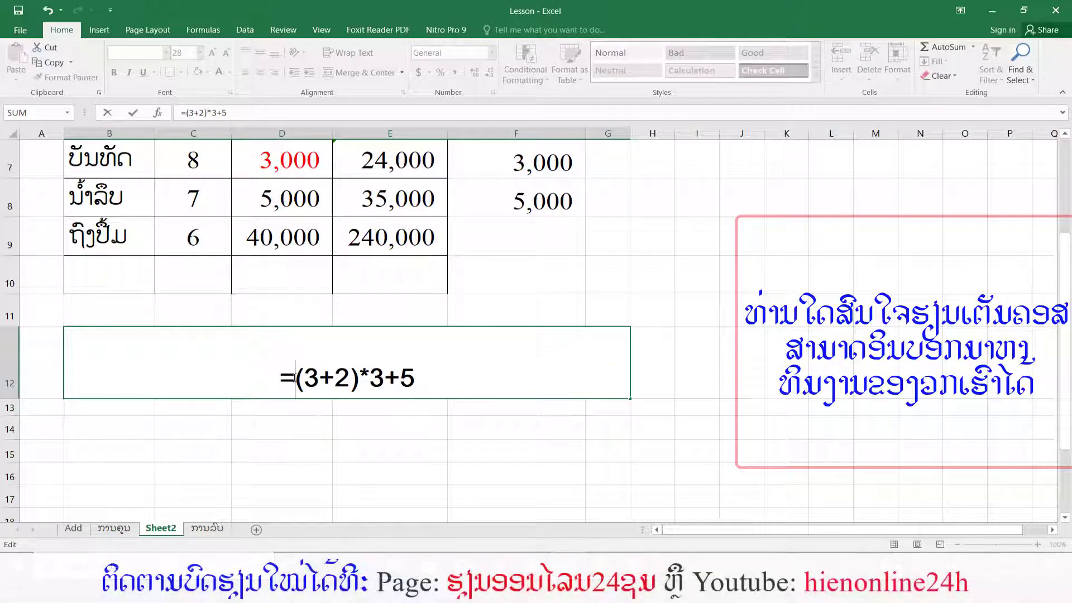
type("(3+2")
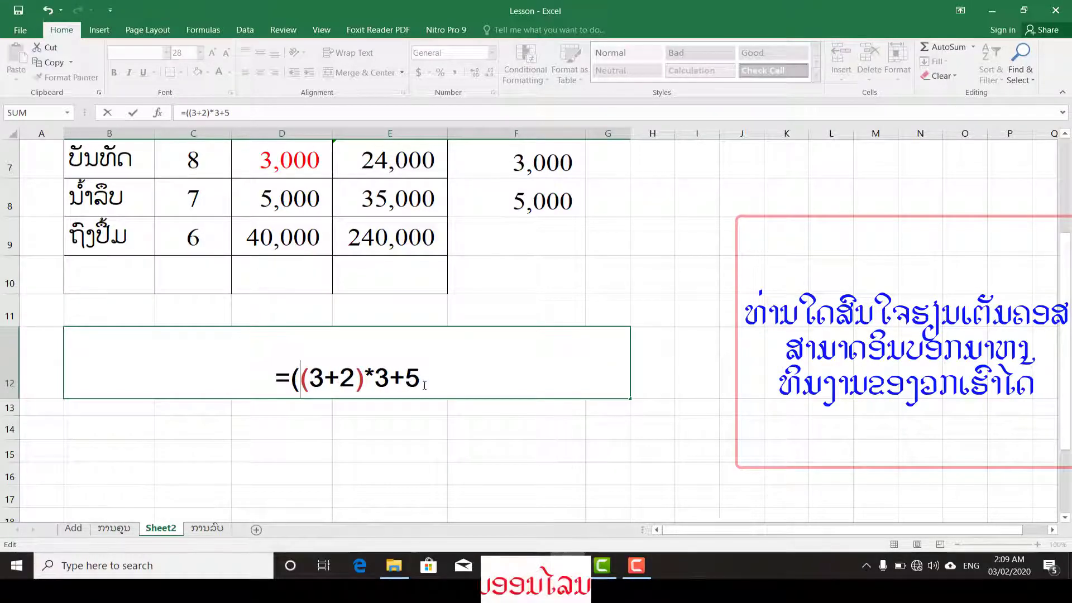
type(")")
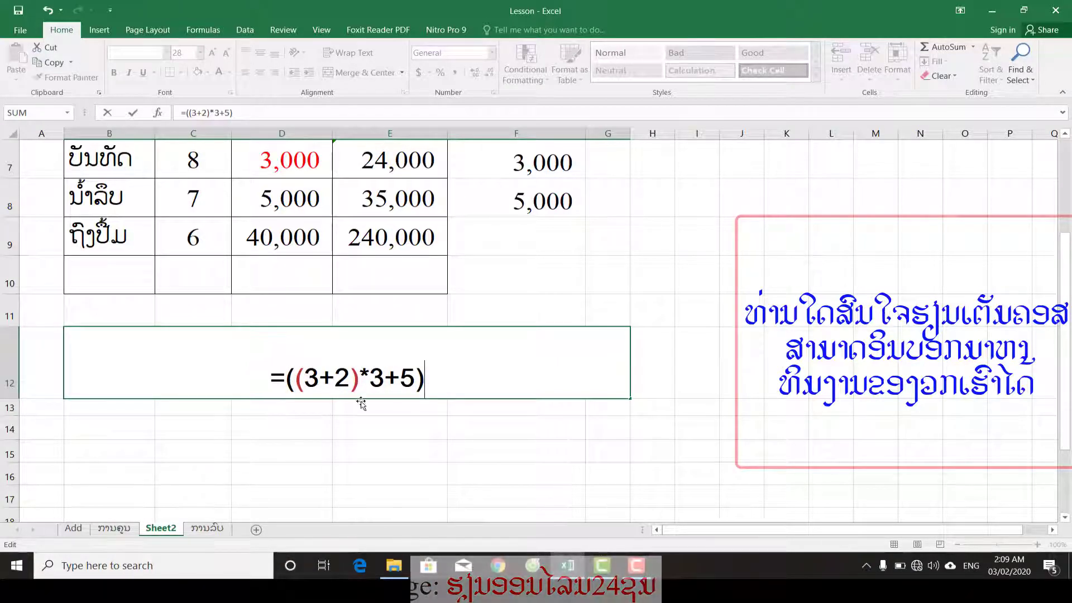
Multiply the B12 expression by 3, add 6 and wrap it in another pair of parentheses: =(((3+2)*3+5)*3+6).
left_click_drag(416, 375, 300, 382)
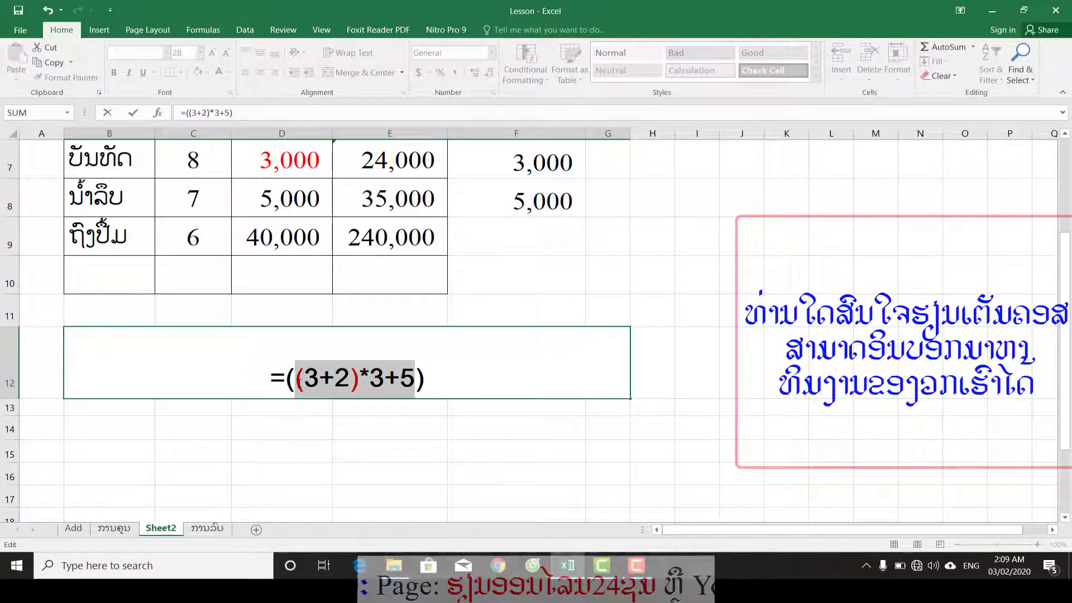
left_click(426, 381)
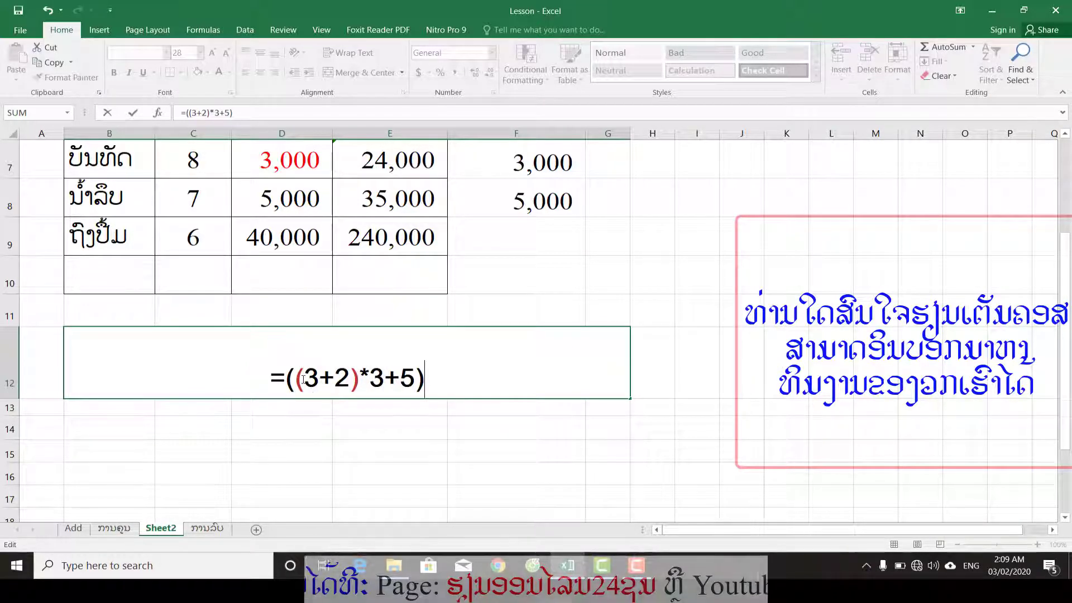
left_click_drag(296, 380, 427, 380)
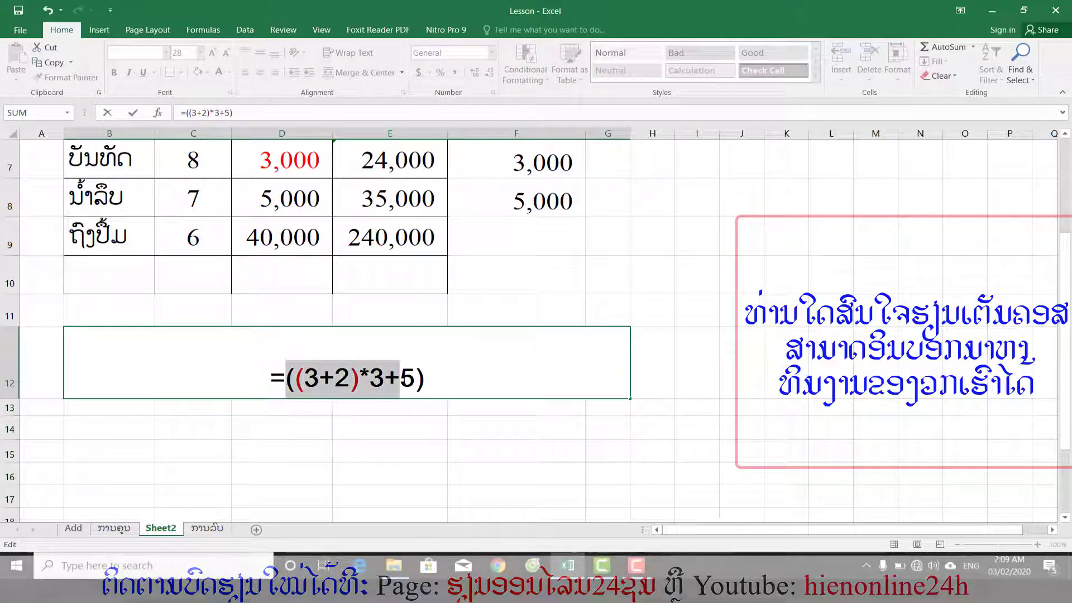
left_click(430, 380)
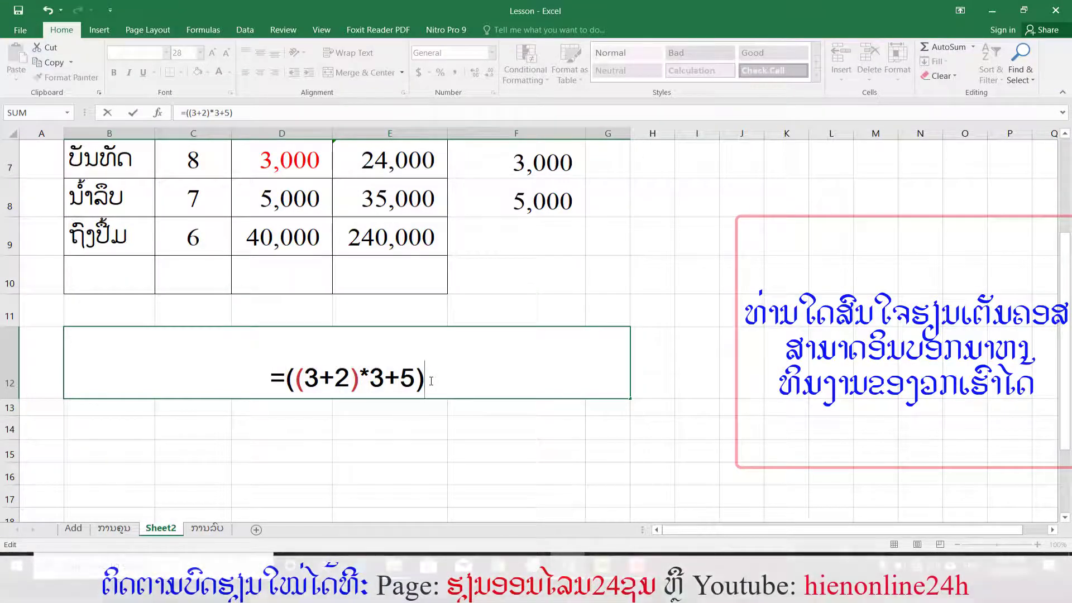
type("*3")
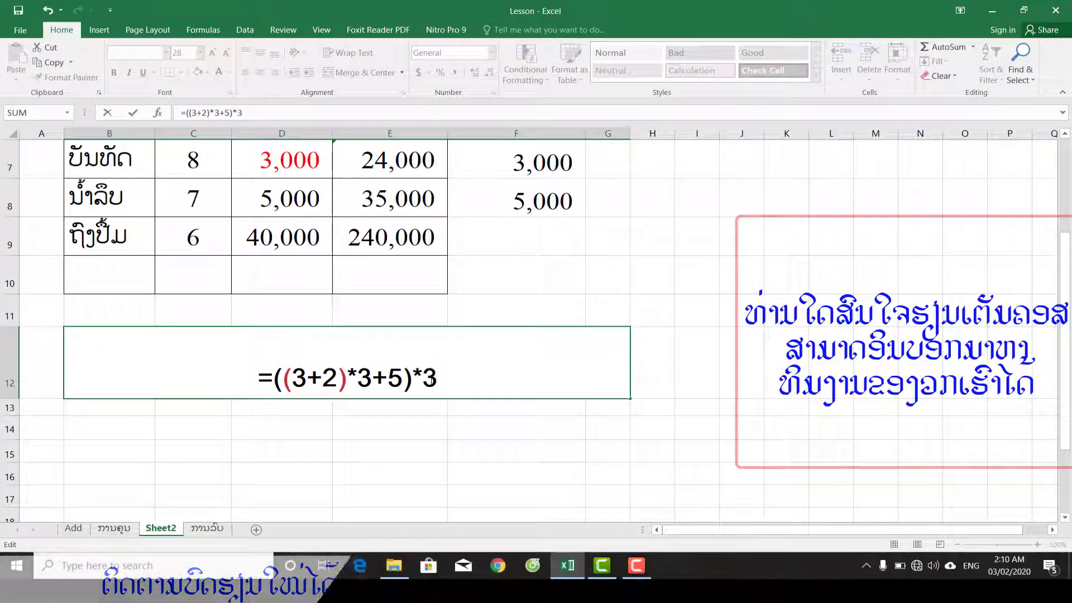
type("+6")
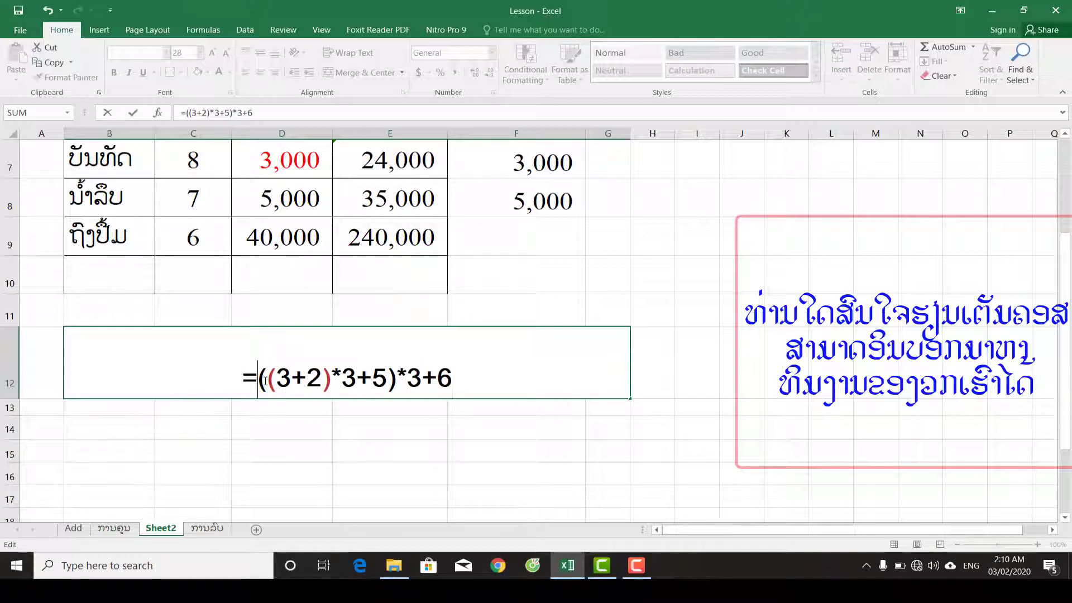
type("(")
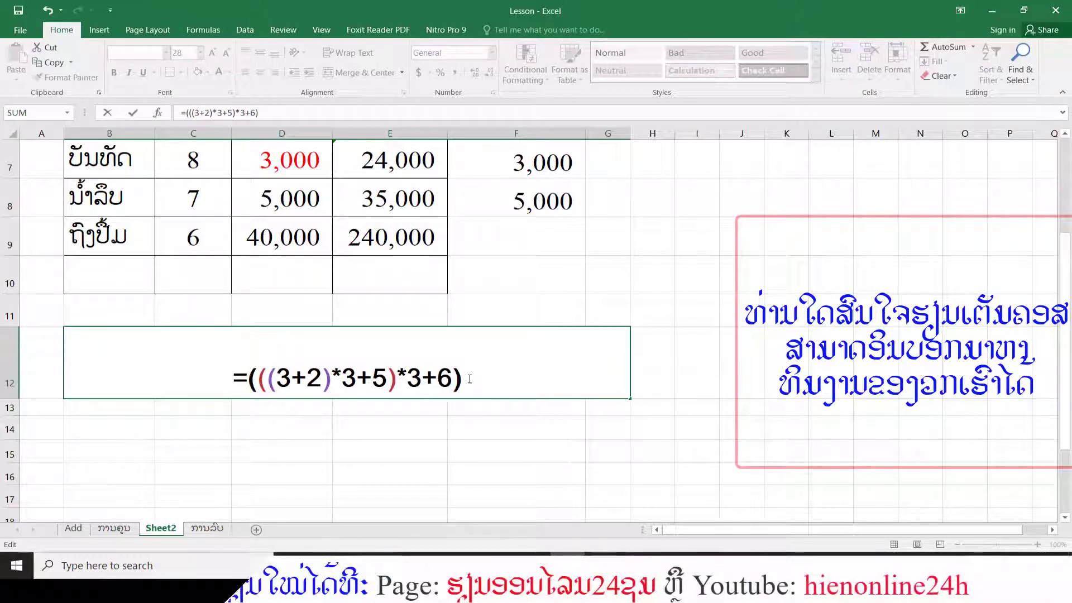
Check the nested parentheses in B12 and complete the formula with a division by 5: =(((3+2)*3+5)*3+6)/5.
left_click_drag(277, 379, 243, 382)
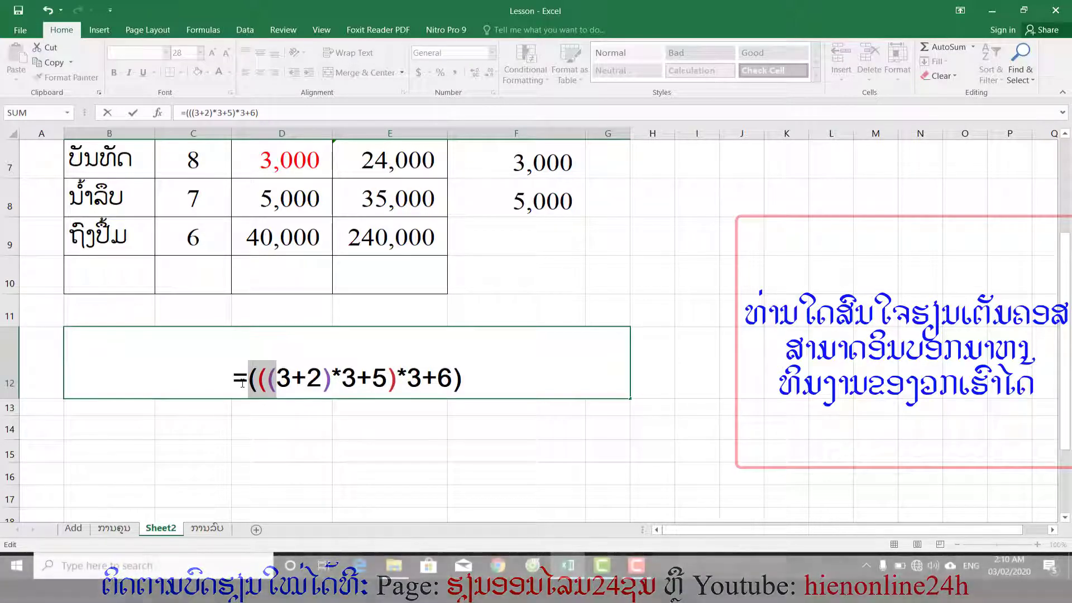
left_click(333, 378)
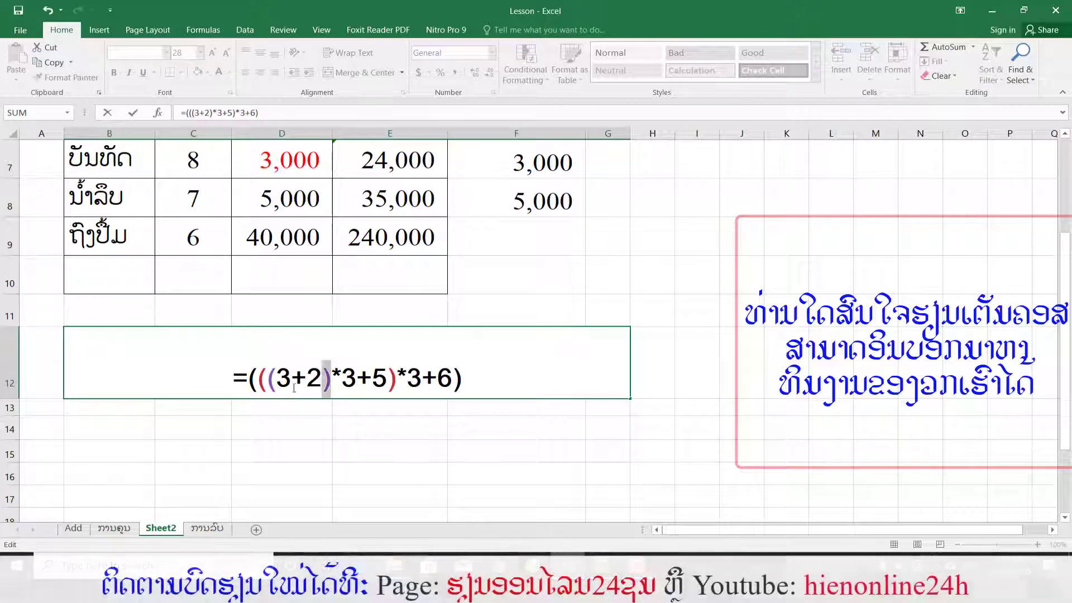
left_click_drag(323, 379, 276, 380)
left_click(262, 378)
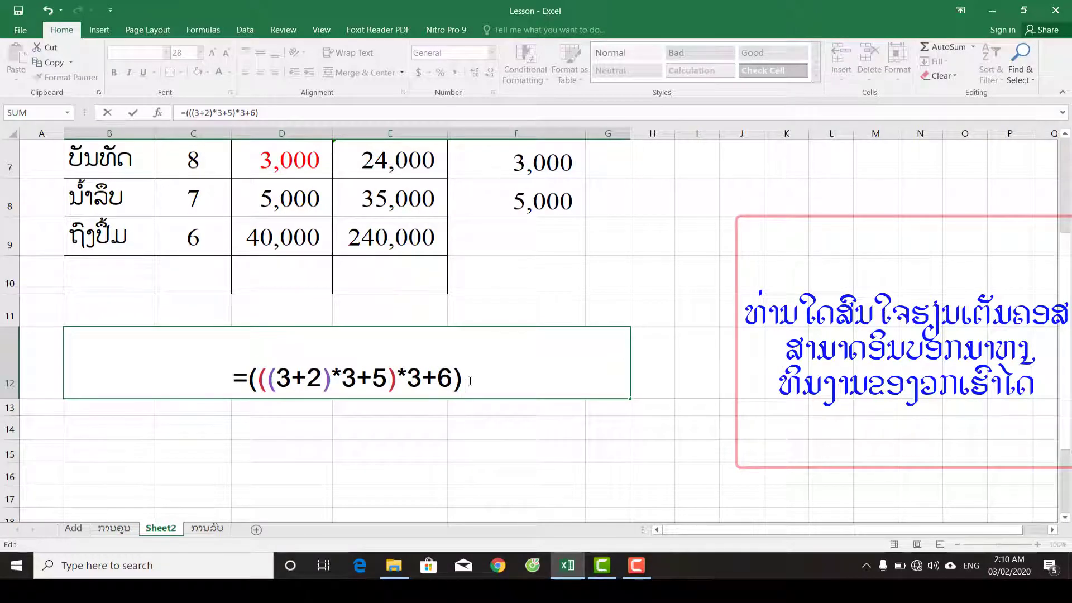
type("5")
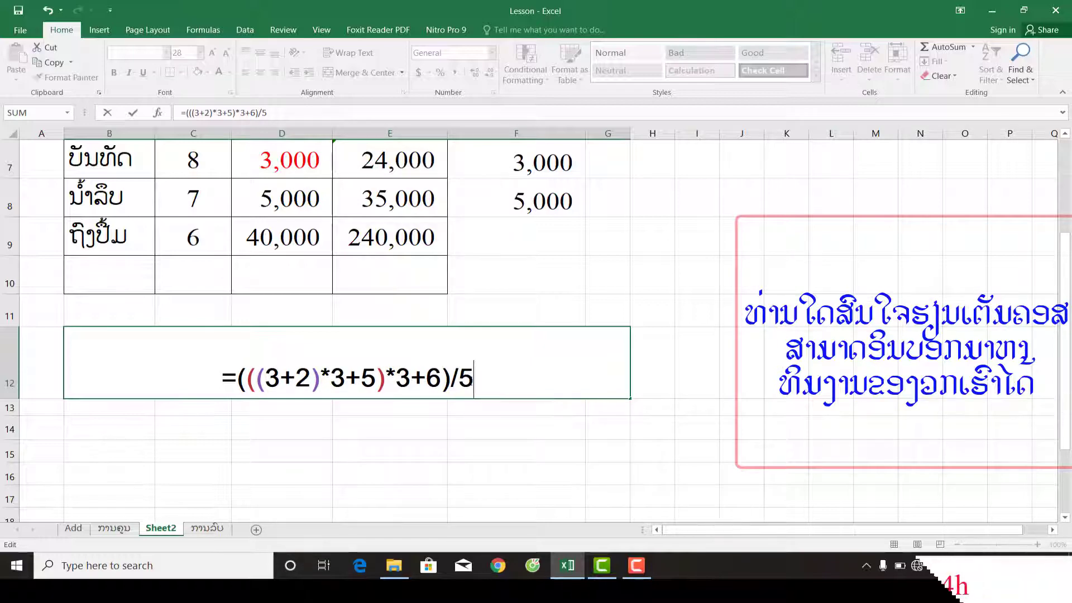
key("Return")
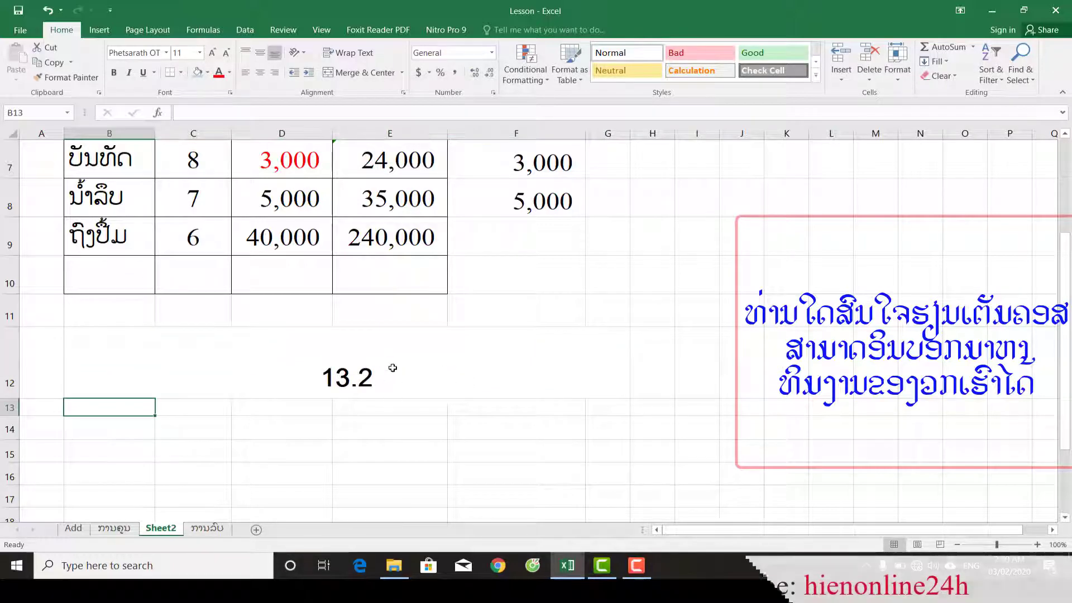
Review the completed formula in cell B12 and the item table above it.
left_click(393, 368)
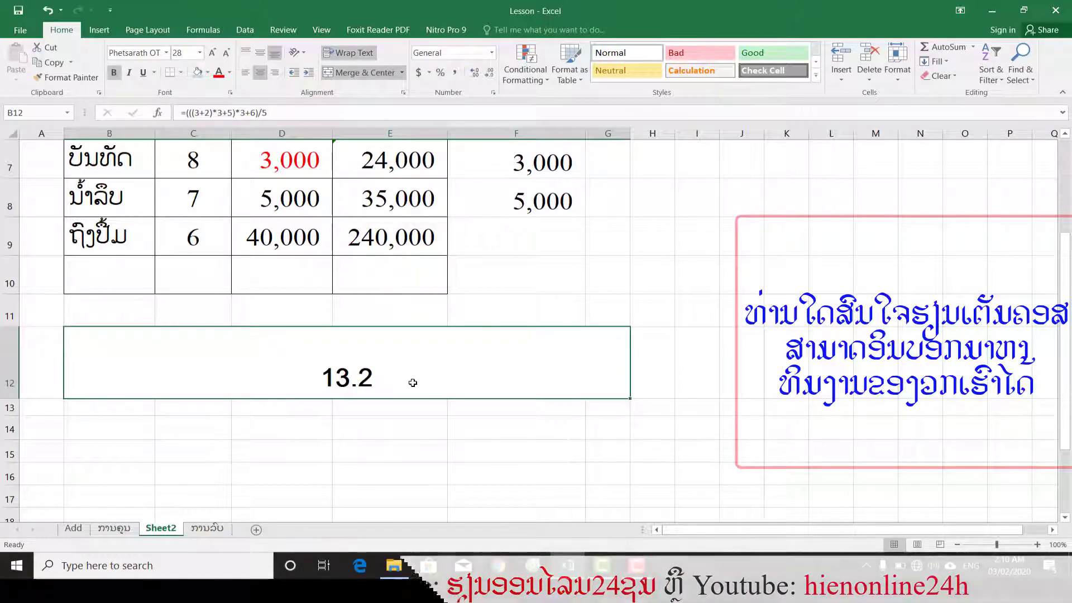
double_click(413, 383)
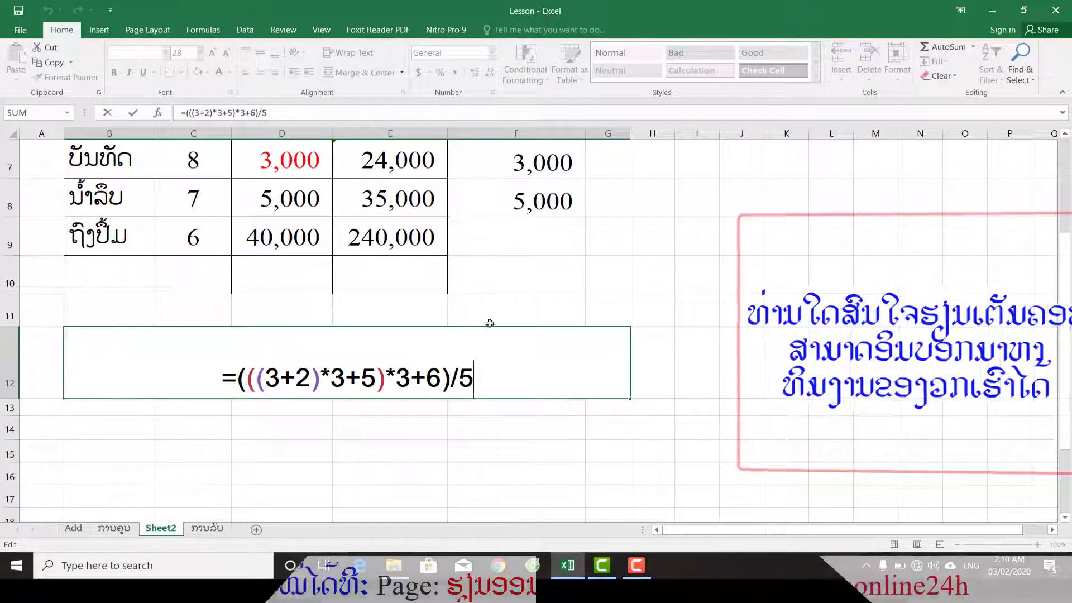
left_click(510, 311)
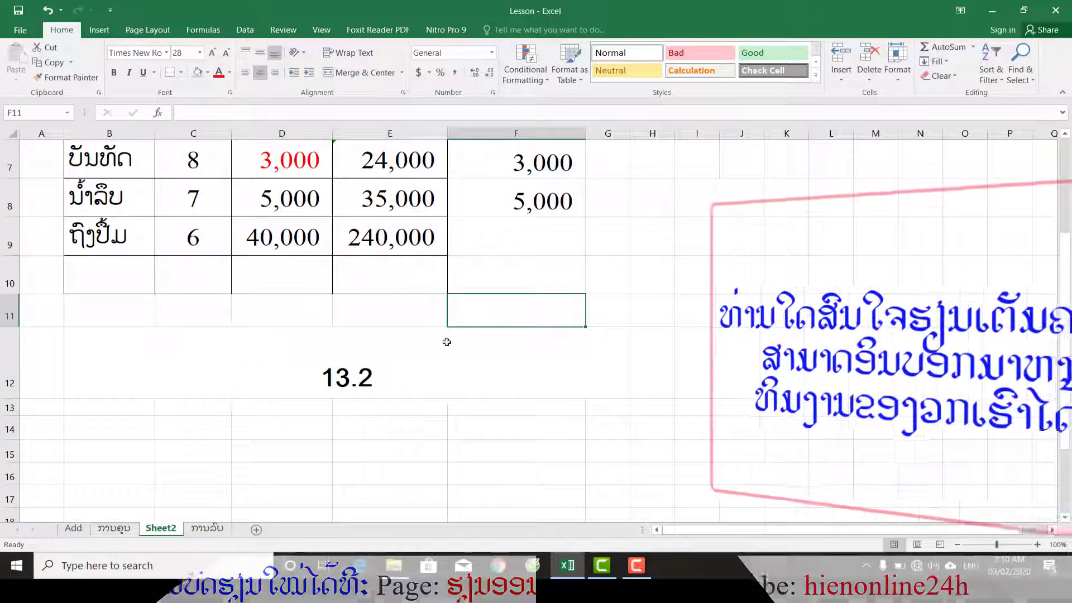
left_click(446, 360)
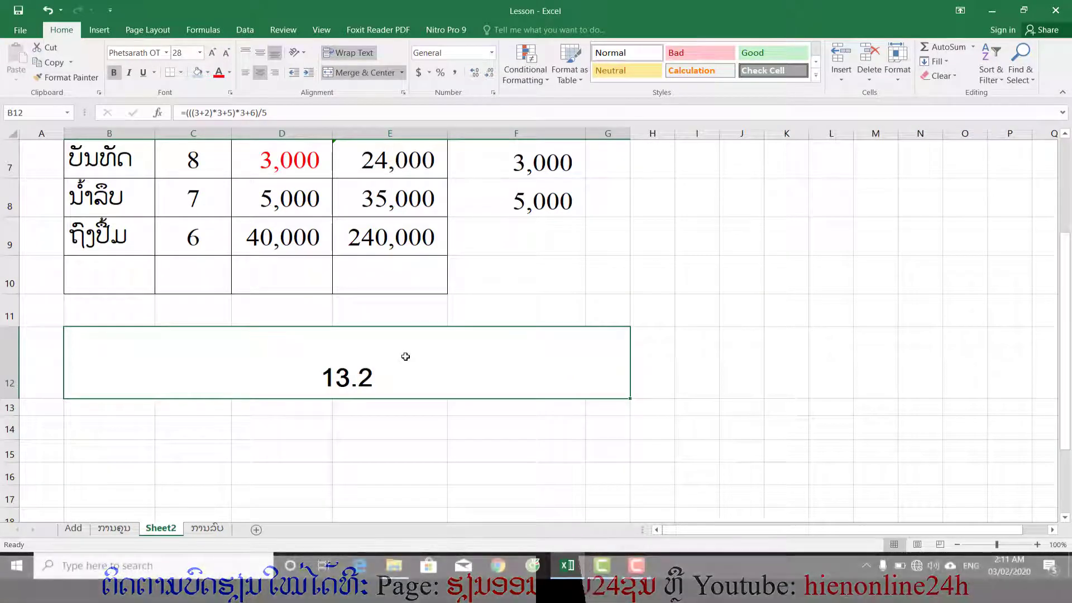
scroll(406, 356, "up", 1)
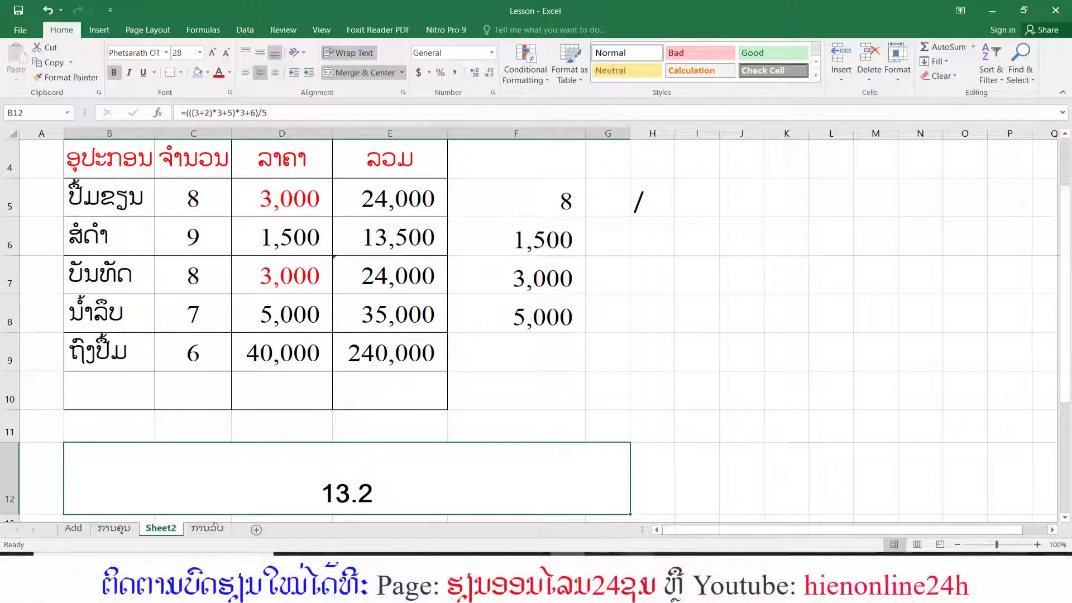
left_click(636, 565)
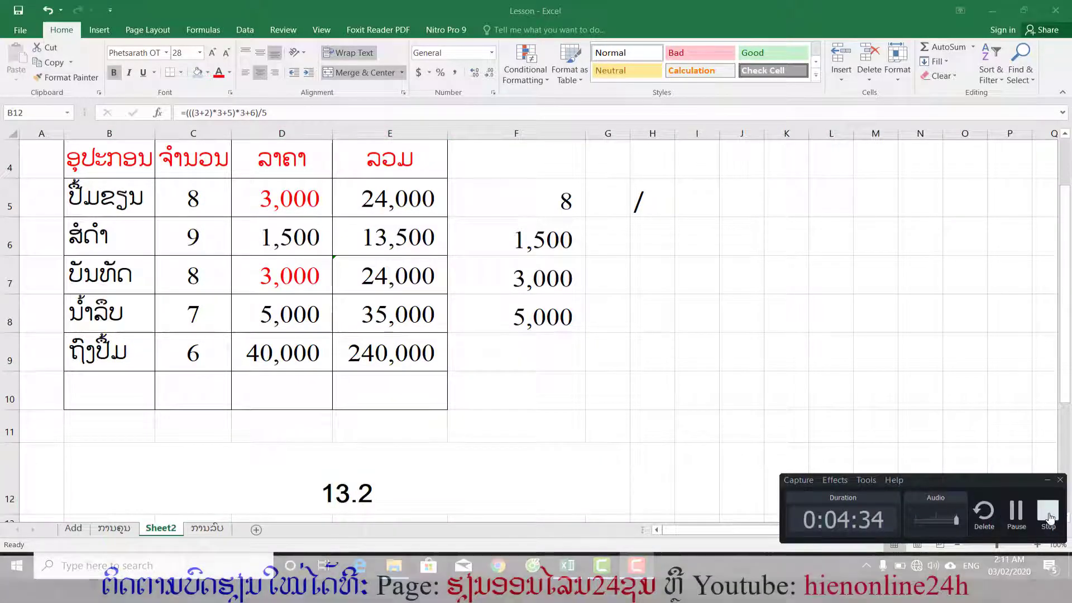
left_click(1049, 514)
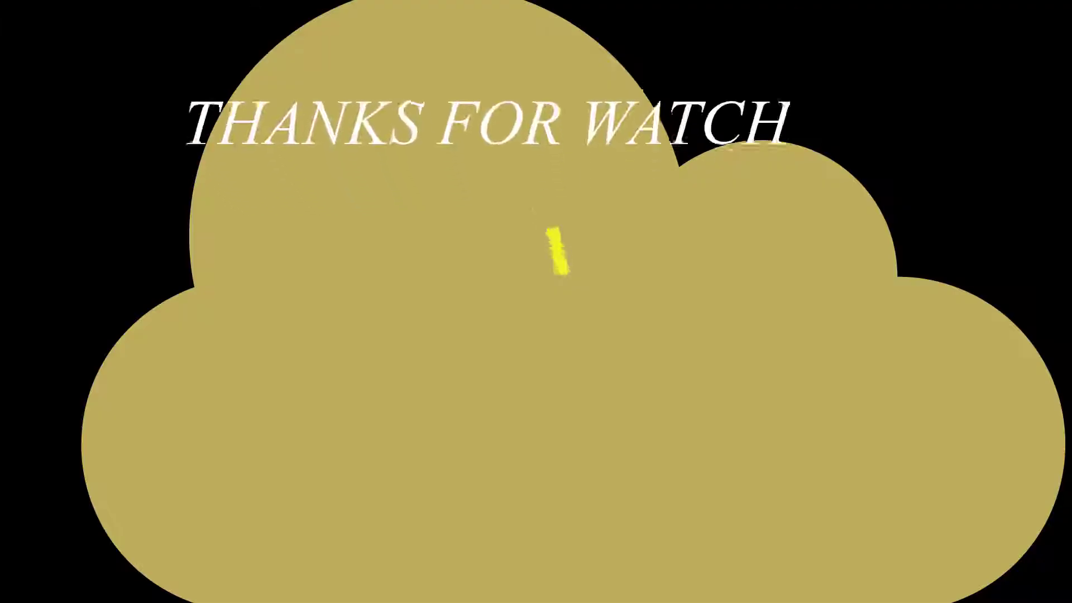